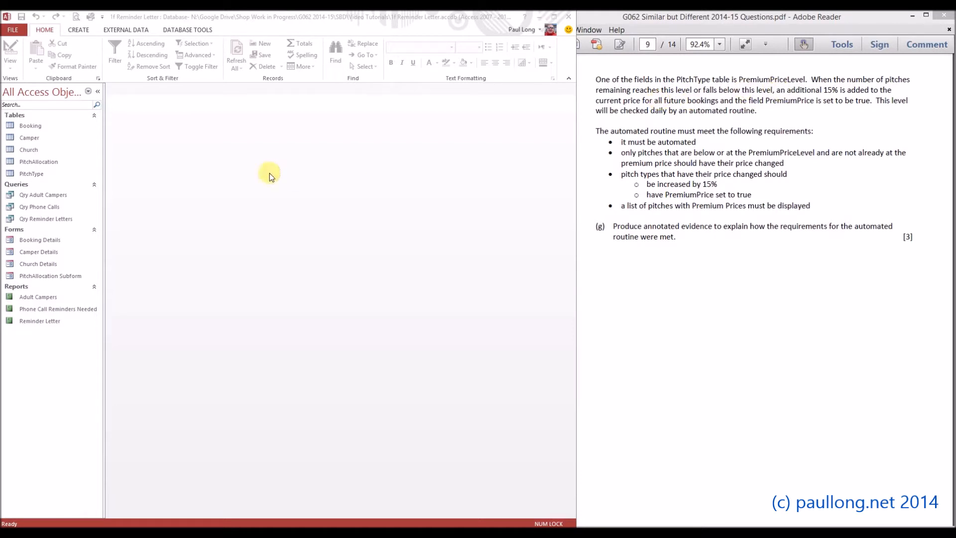
Open the PitchType table, compare its PitchesRemaining, PremiumPriceLevel and CurrentPrice values with the written requirements, and close the table
left_click(38, 174)
double_click(39, 175)
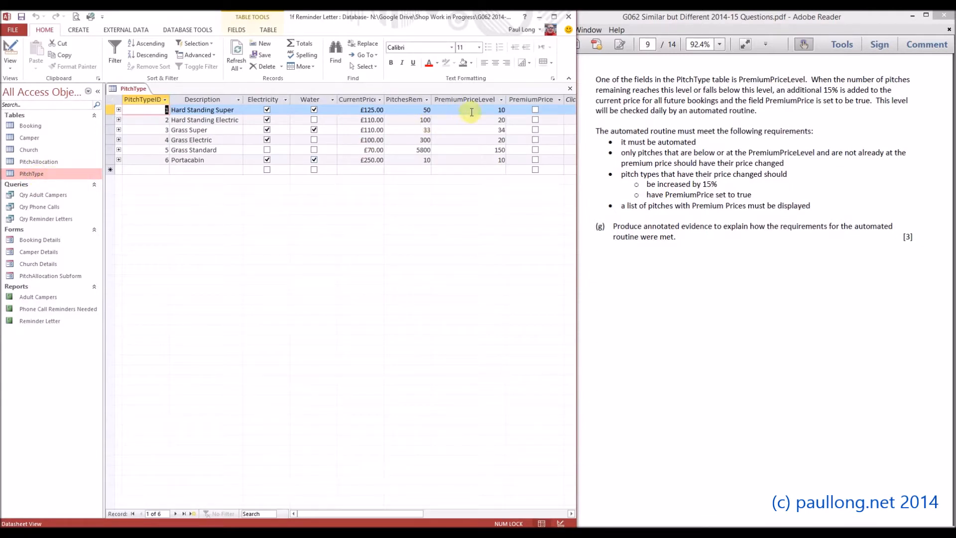
double_click(507, 110)
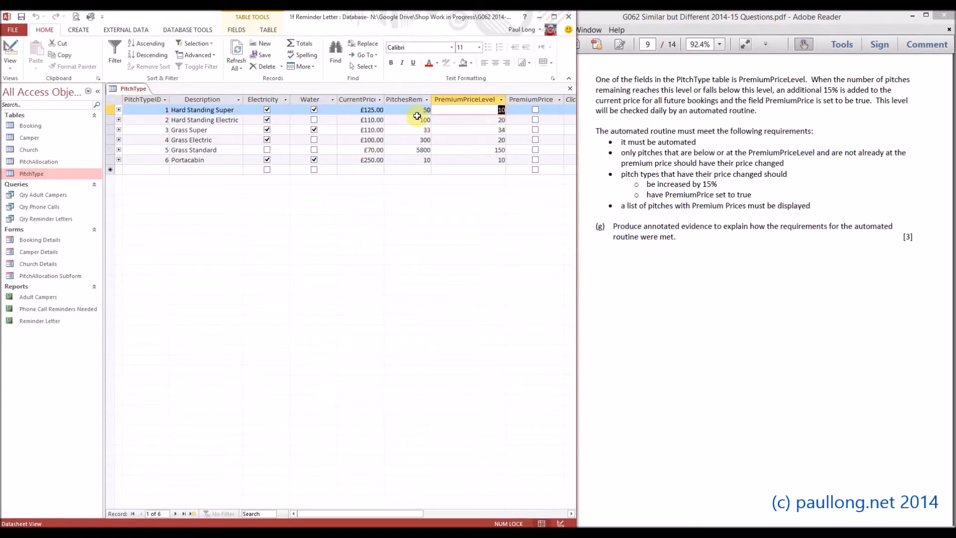
double_click(434, 110)
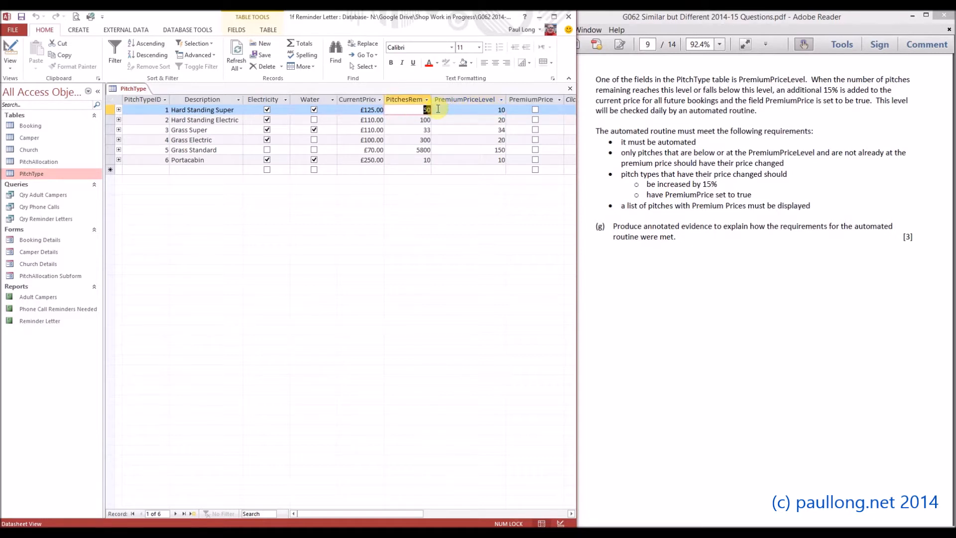
double_click(496, 110)
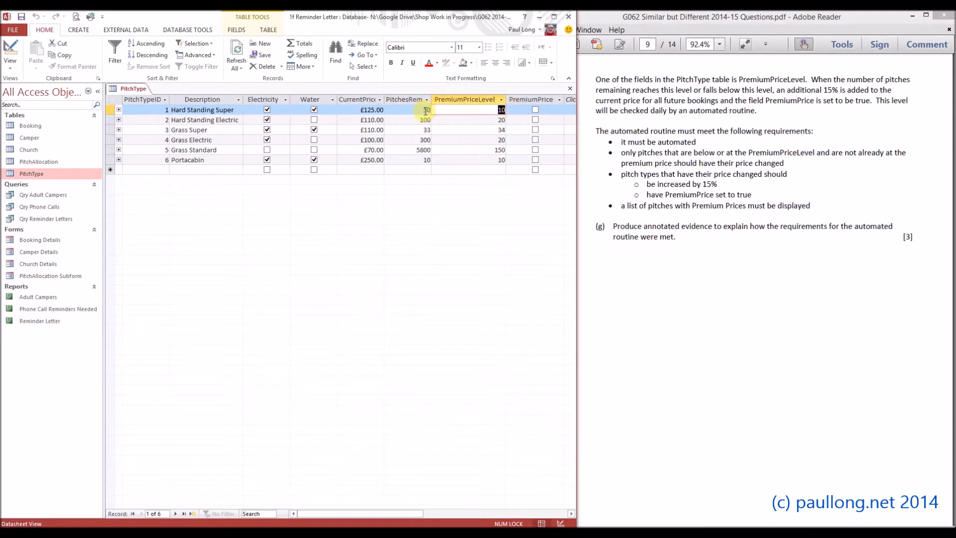
double_click(424, 160)
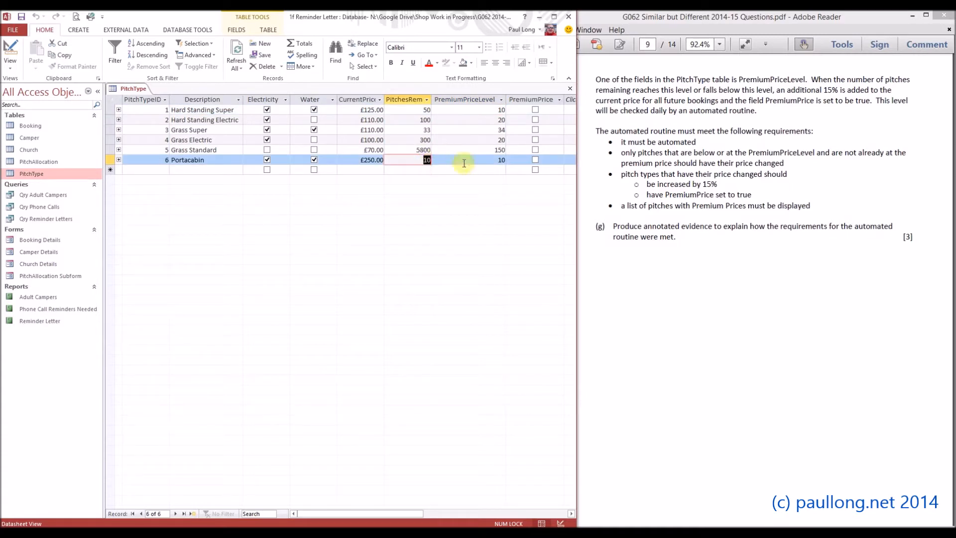
double_click(499, 160)
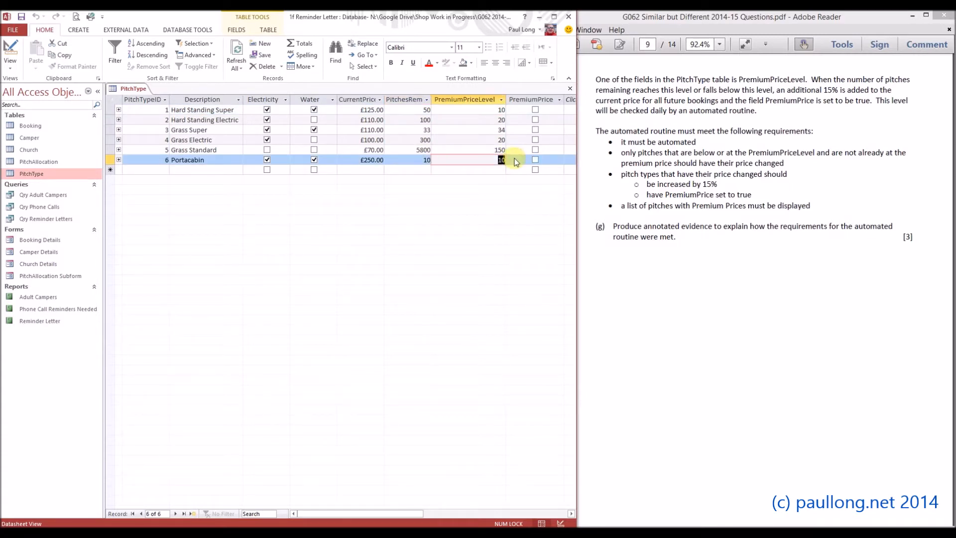
left_click(683, 99)
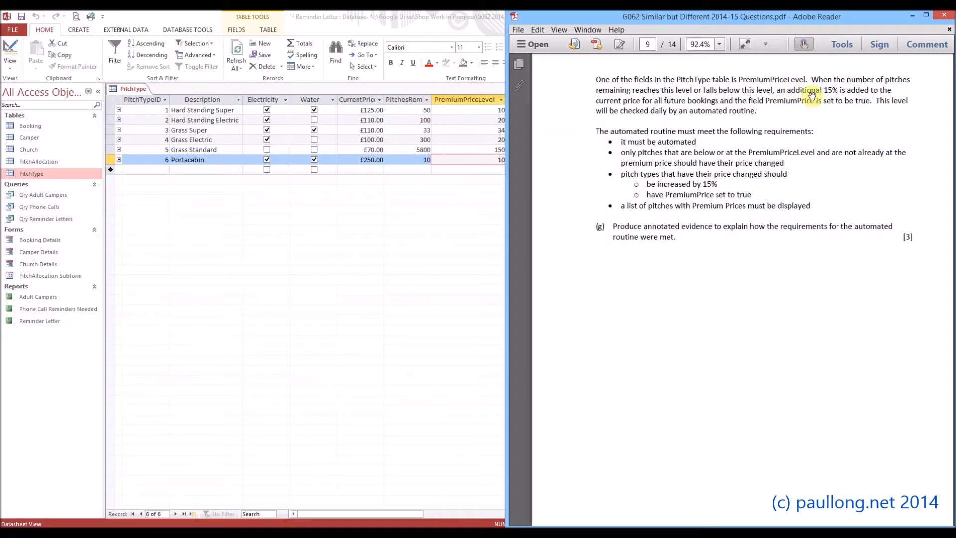
left_click(456, 205)
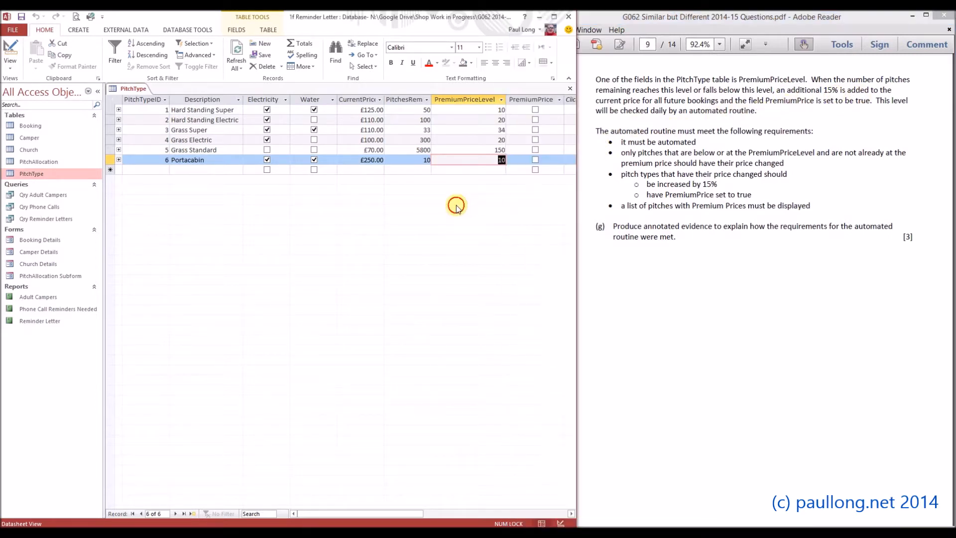
left_click(353, 160)
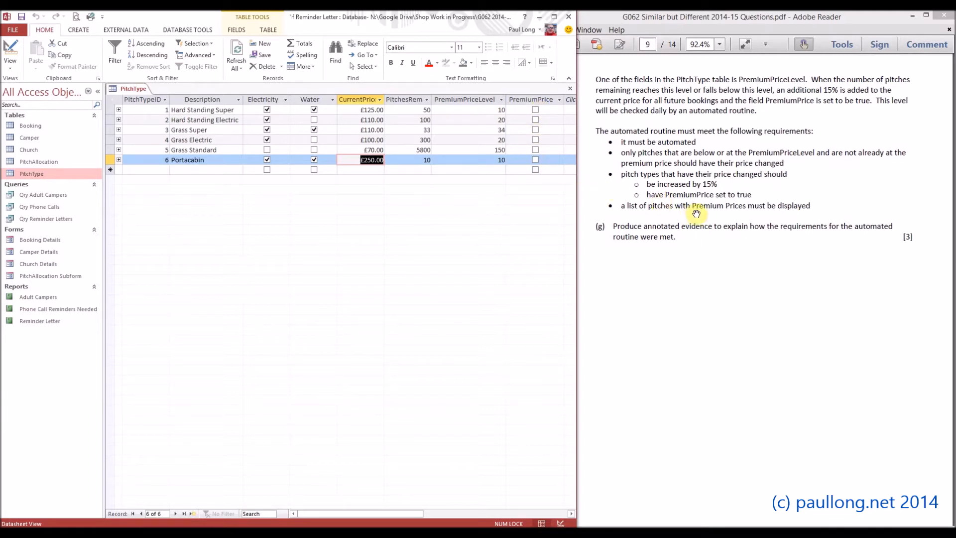
right_click(133, 90)
left_click(150, 109)
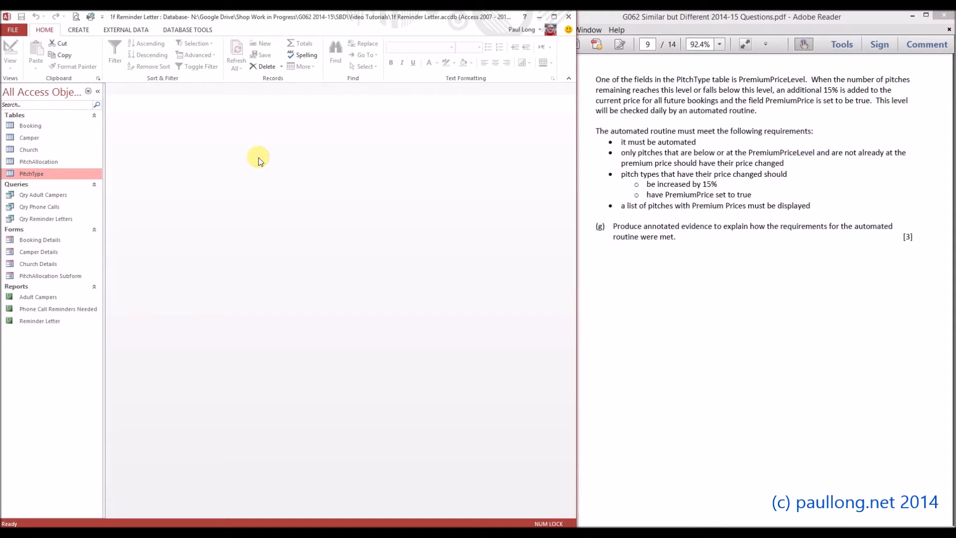
Create a new query in design view based on the PitchType table
left_click(78, 31)
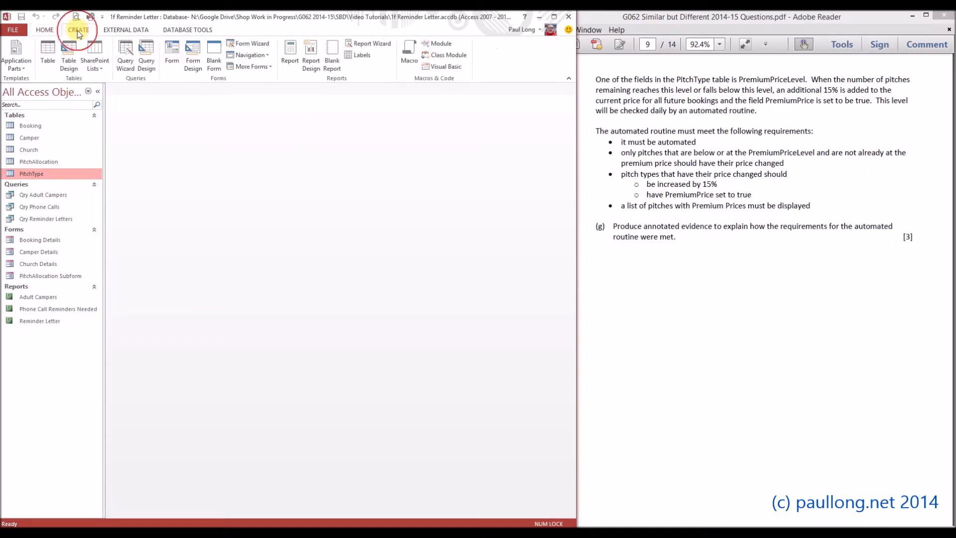
left_click(145, 61)
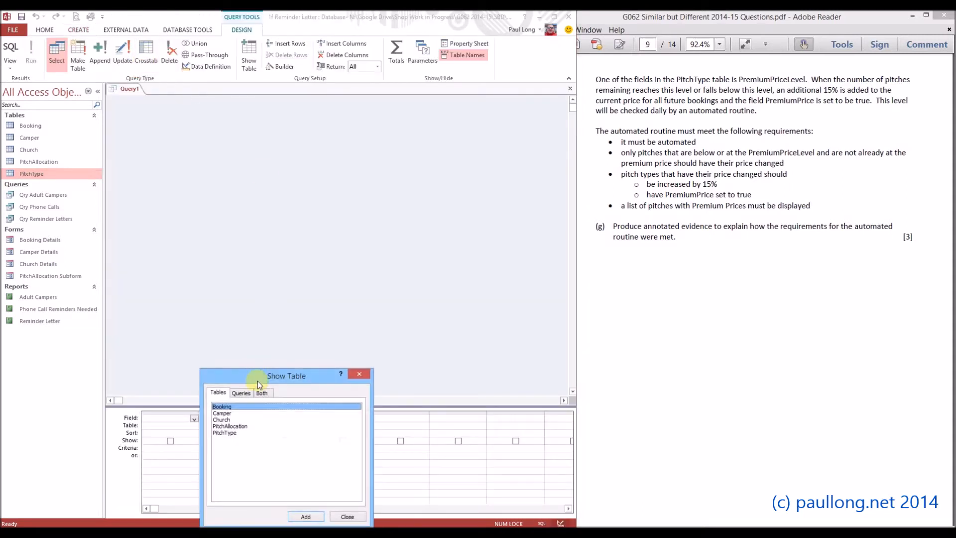
left_click_drag(264, 376, 406, 170)
left_click(362, 221)
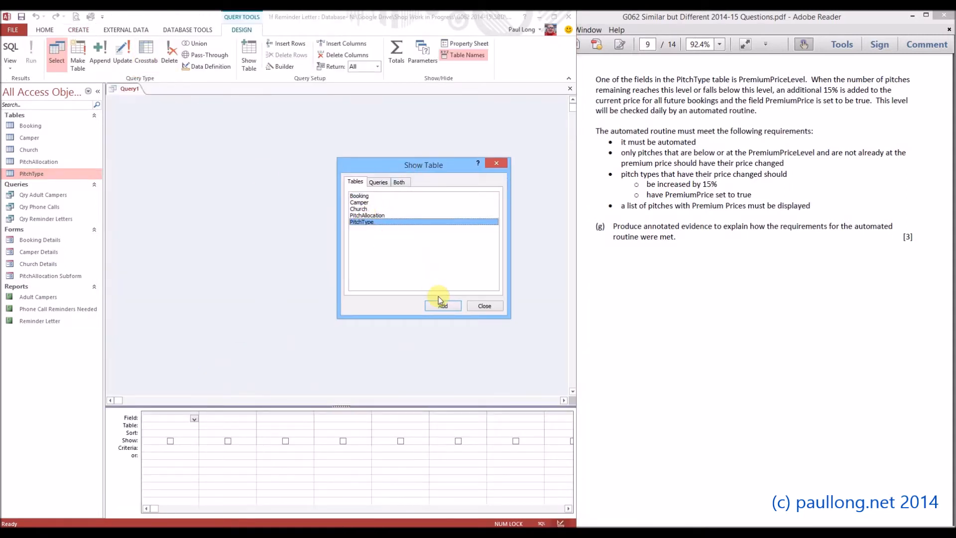
left_click(448, 308)
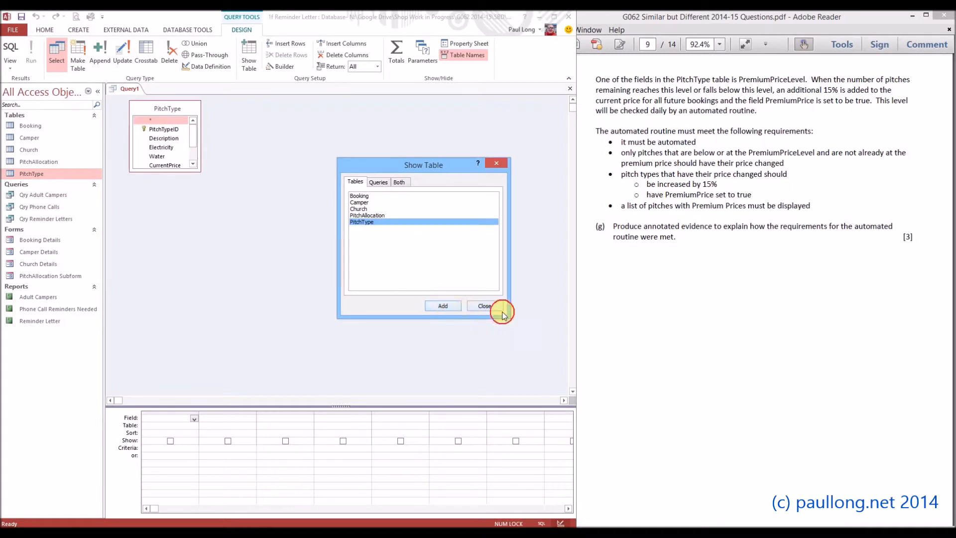
left_click(482, 305)
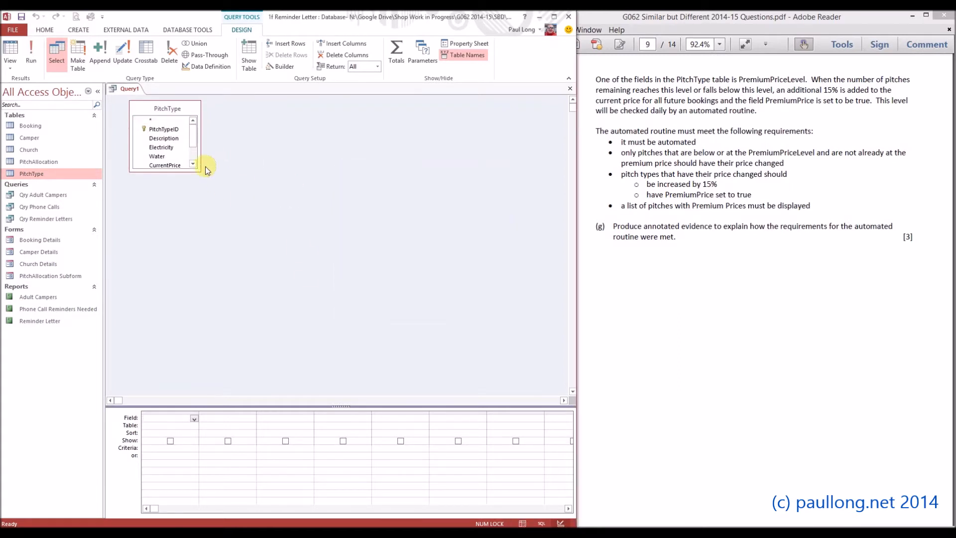
Enlarge the PitchType field list and add CurrentPrice, PremiumPriceLevel, PitchesRemaining and PremiumPrice to the query grid in that order
left_click_drag(200, 172, 223, 213)
left_click_drag(168, 165, 166, 418)
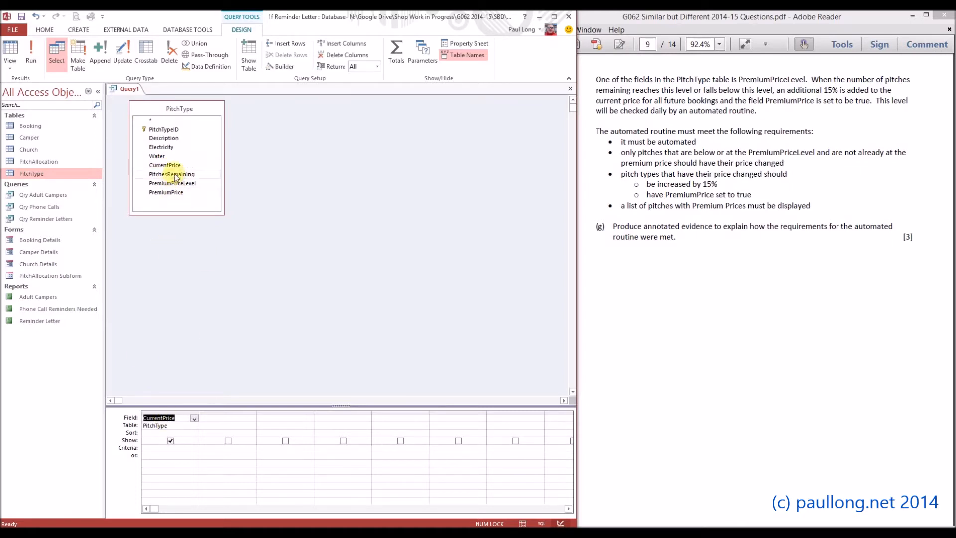
left_click_drag(180, 188, 214, 422)
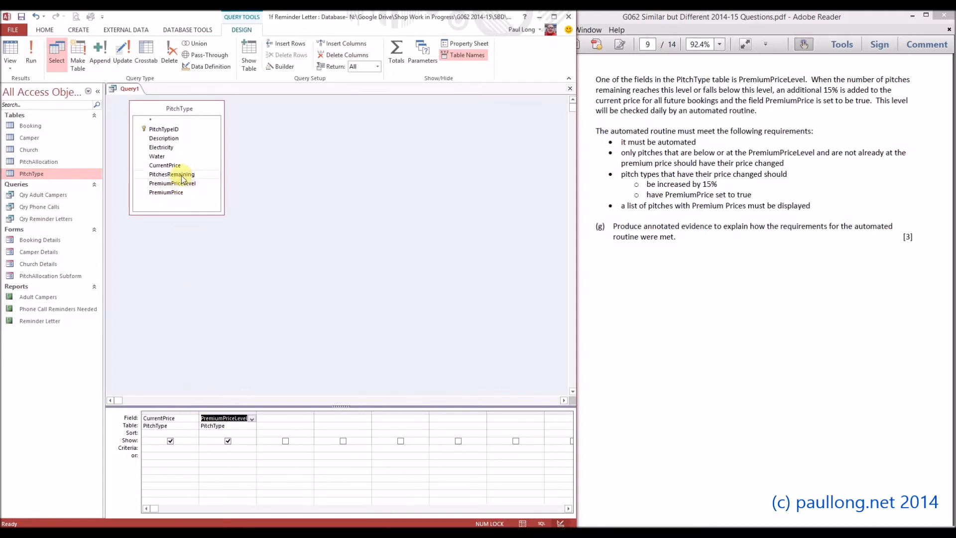
left_click_drag(183, 176, 277, 420)
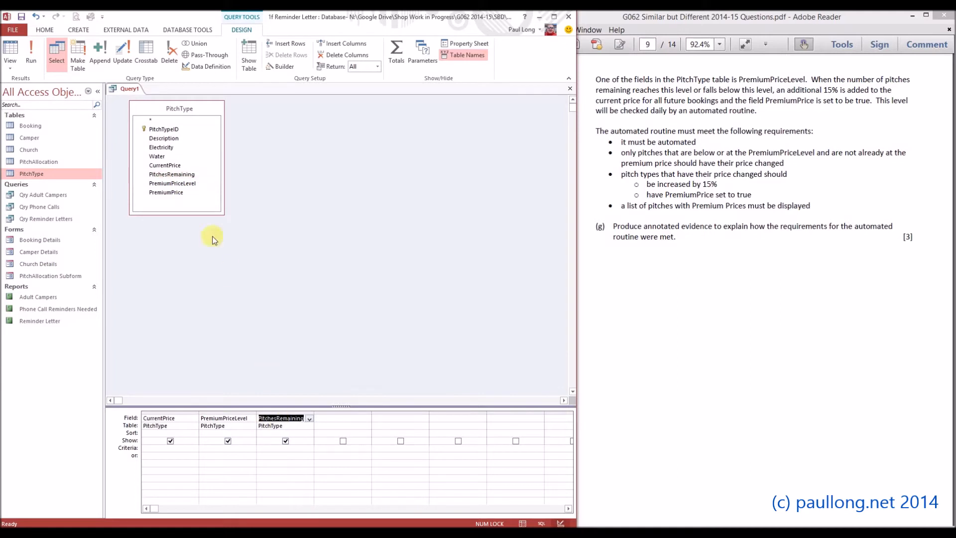
left_click_drag(166, 192, 345, 419)
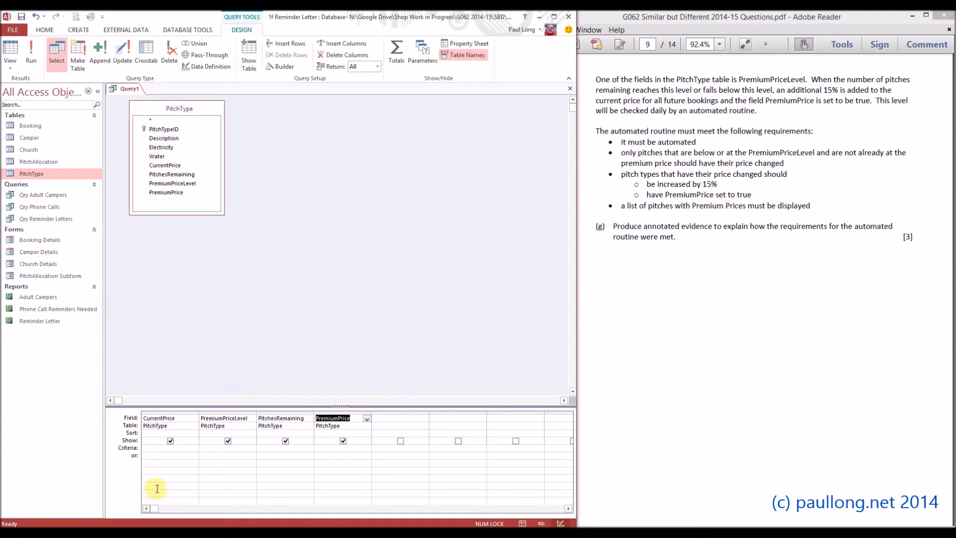
Set the PremiumPrice criterion to False, preview the query results and return to the design
left_click(326, 449)
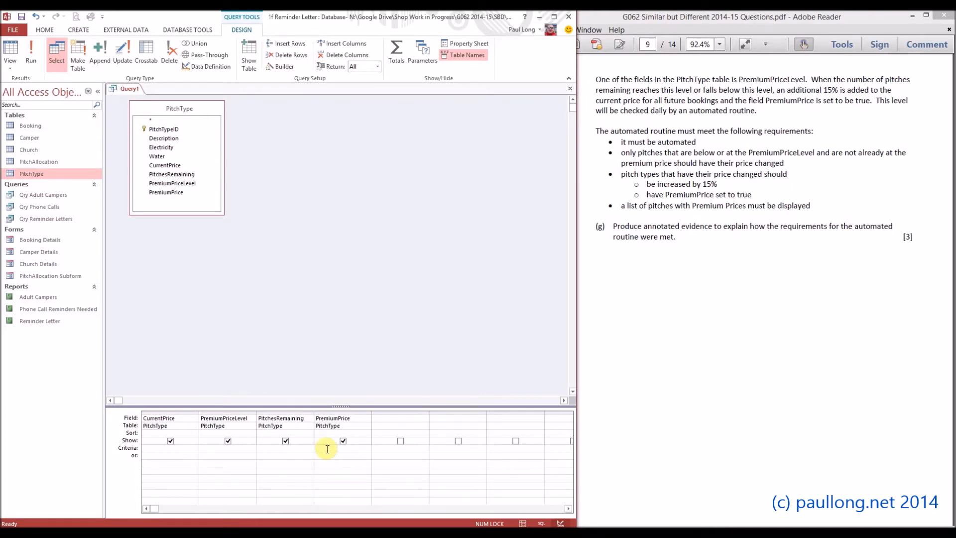
type("false")
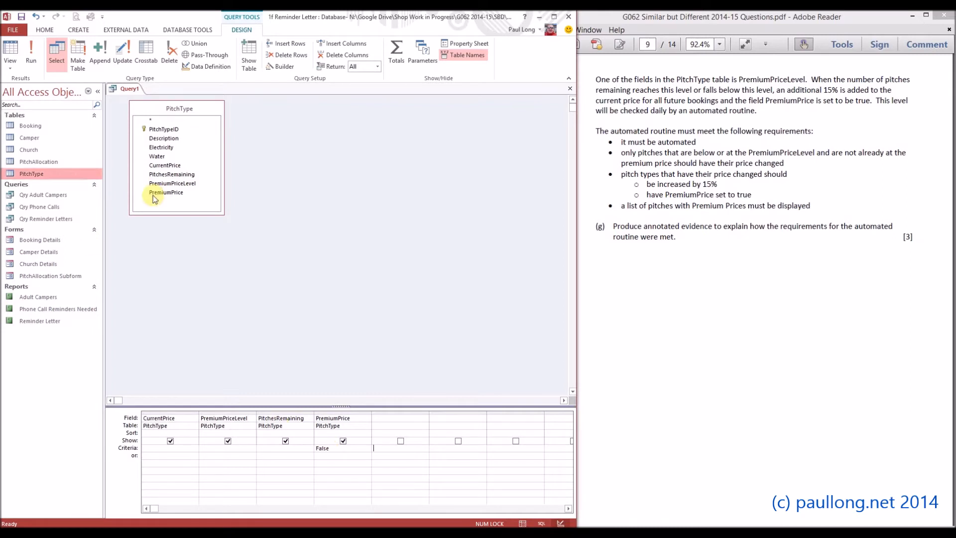
left_click(9, 50)
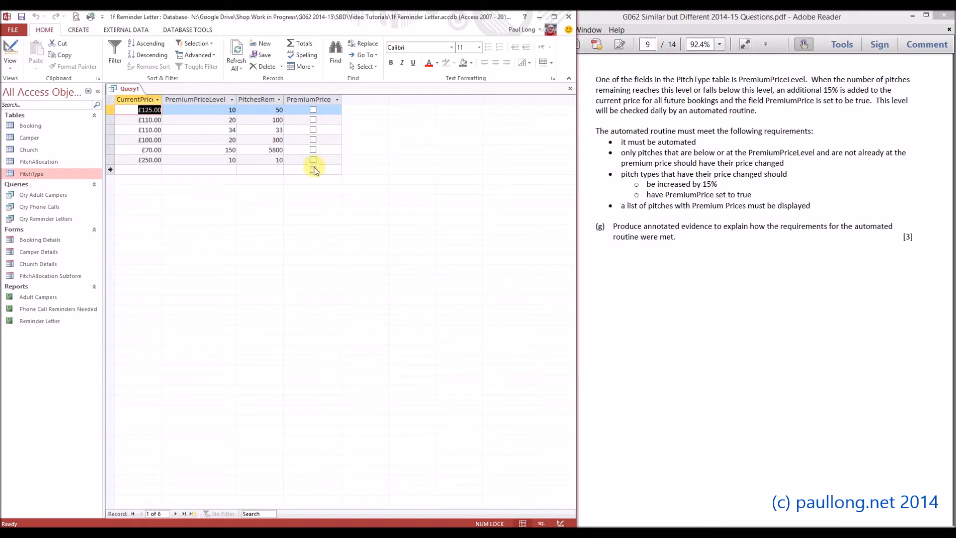
left_click(10, 49)
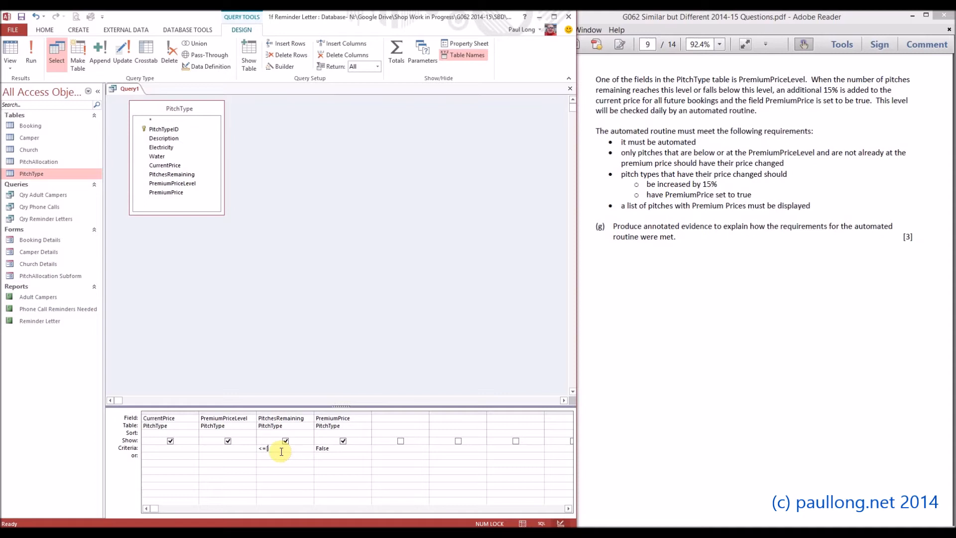
Set the PitchesRemaining criterion to <=[PremiumPriceLevel] and widen its column to fit the expression
type("remiumPriceLevel")
key("Tab")
double_click(315, 415)
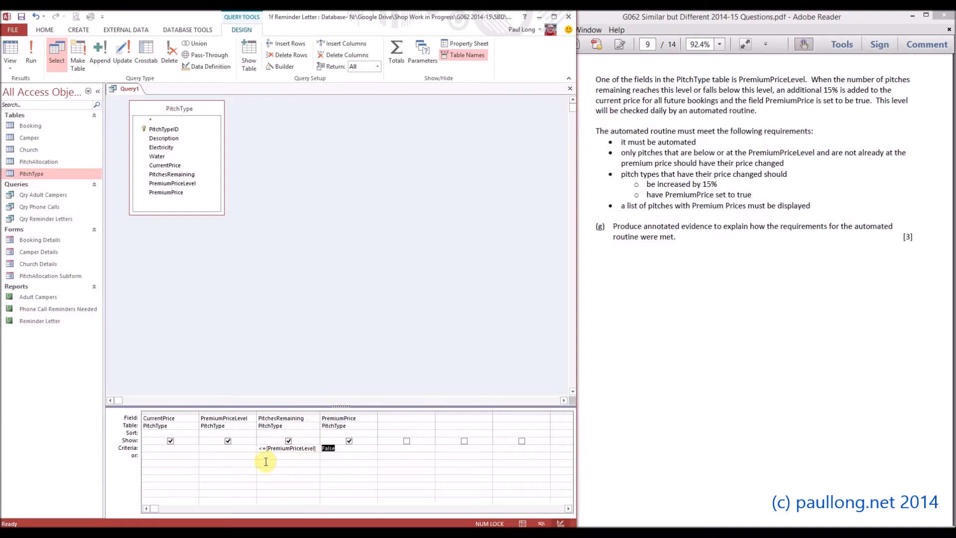
Preview the query results, compare PremiumPriceLevel with PitchesRemaining in each record, and return to the design
left_click(19, 49)
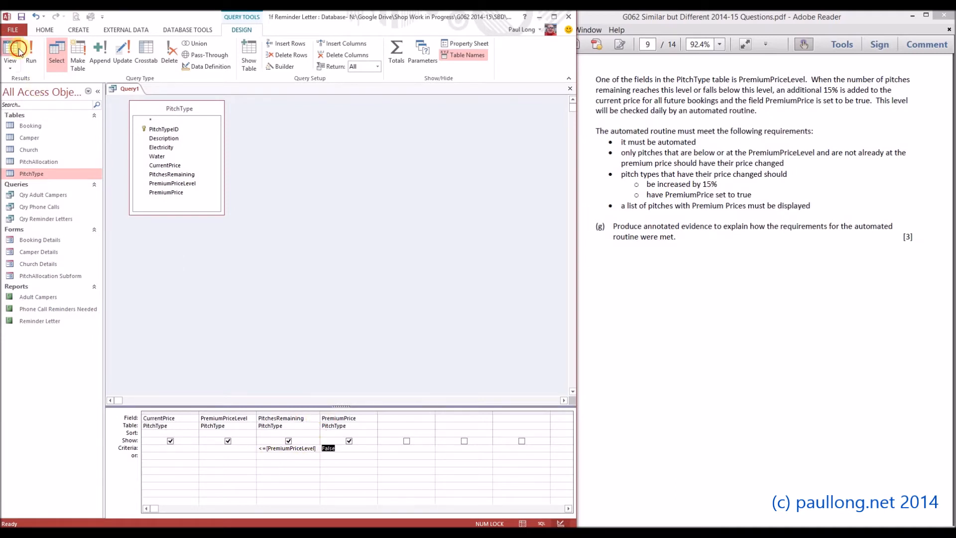
left_click_drag(220, 110, 295, 112)
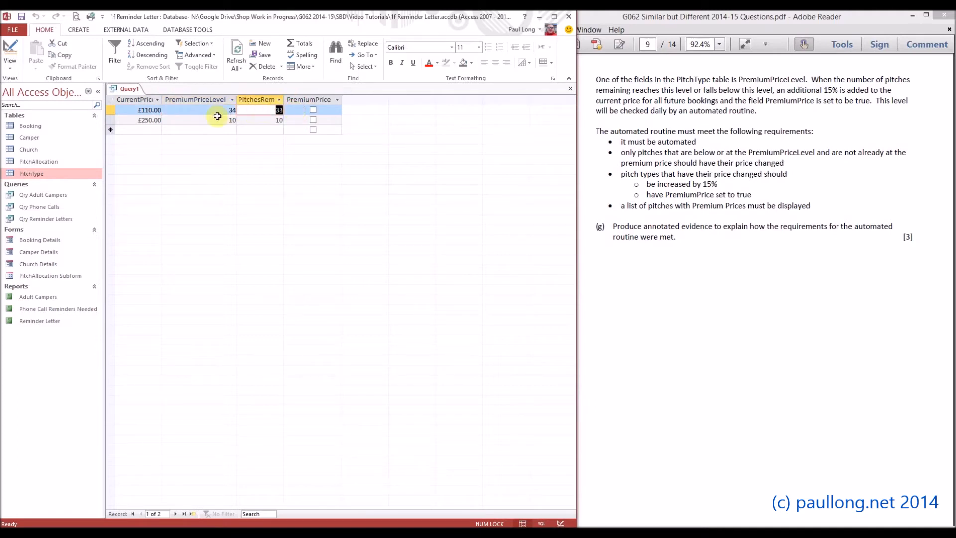
left_click_drag(214, 120, 258, 118)
left_click(284, 118)
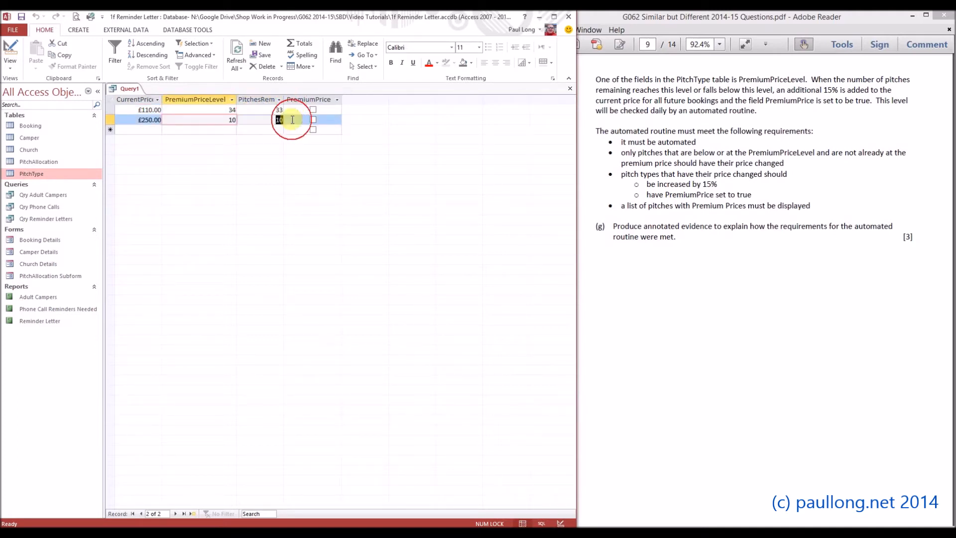
left_click(264, 122)
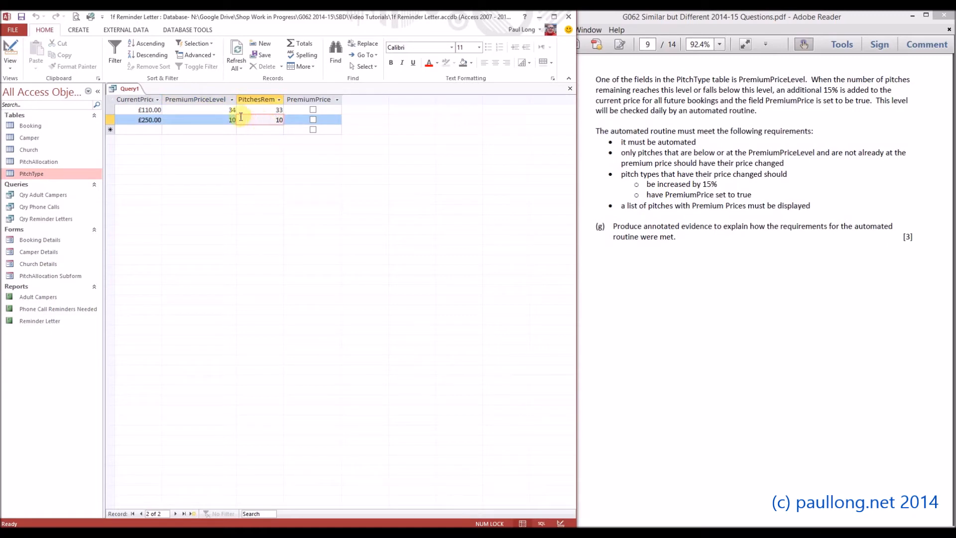
left_click(12, 53)
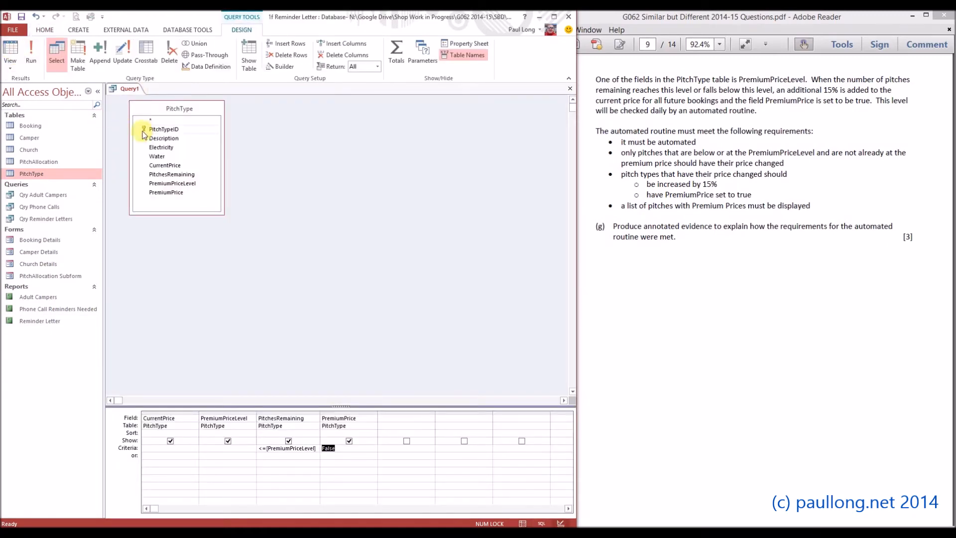
Convert the query to an update query that sets PremiumPrice to True and CurrentPrice to [CurrentPrice]*1.15
left_click(338, 459)
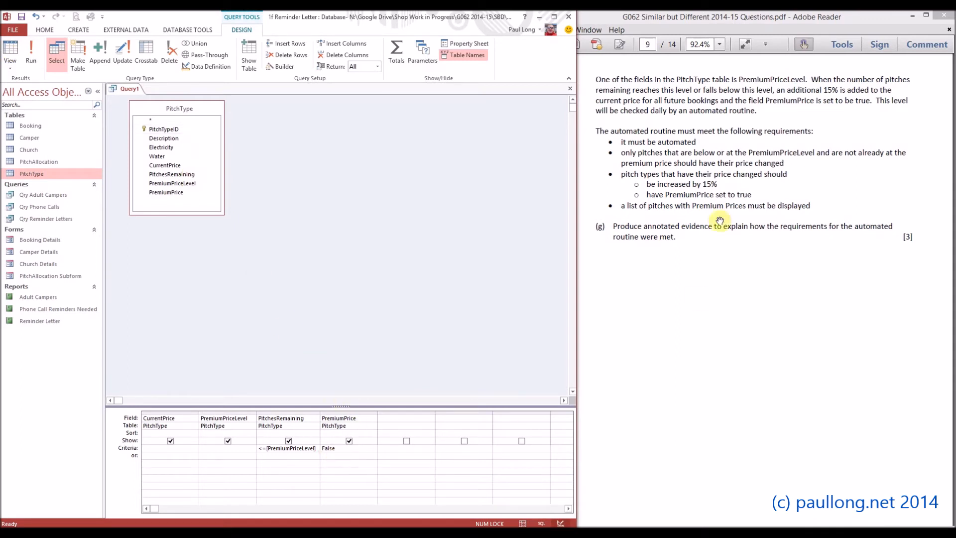
left_click(124, 54)
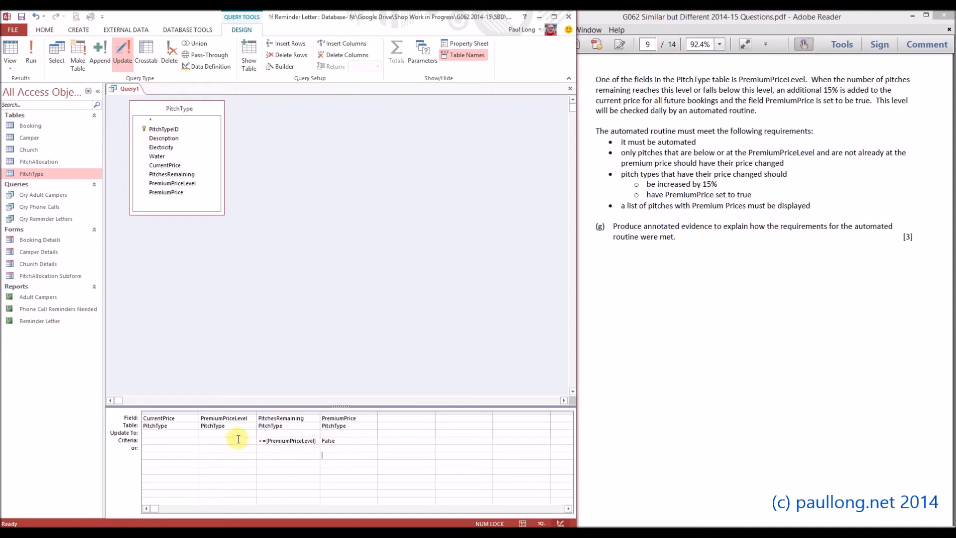
left_click(335, 432)
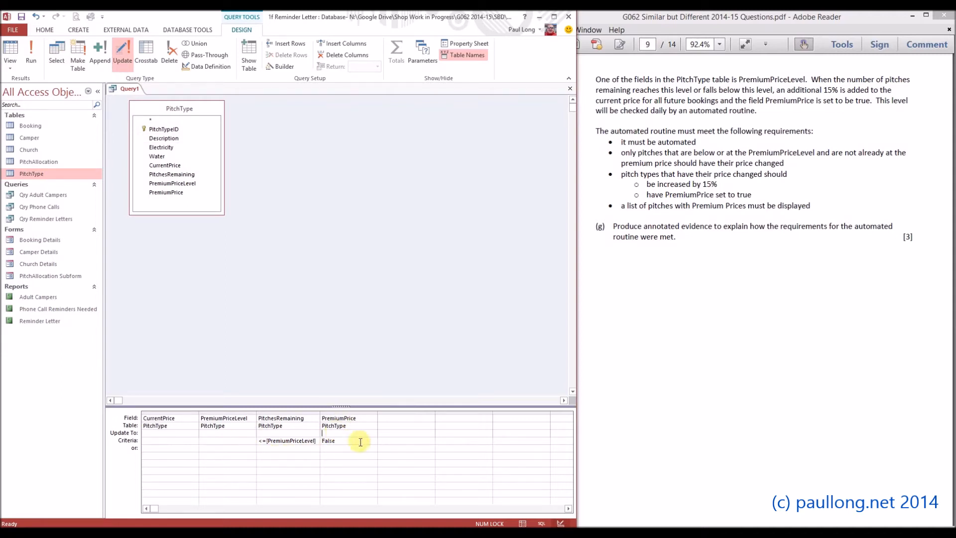
type("True")
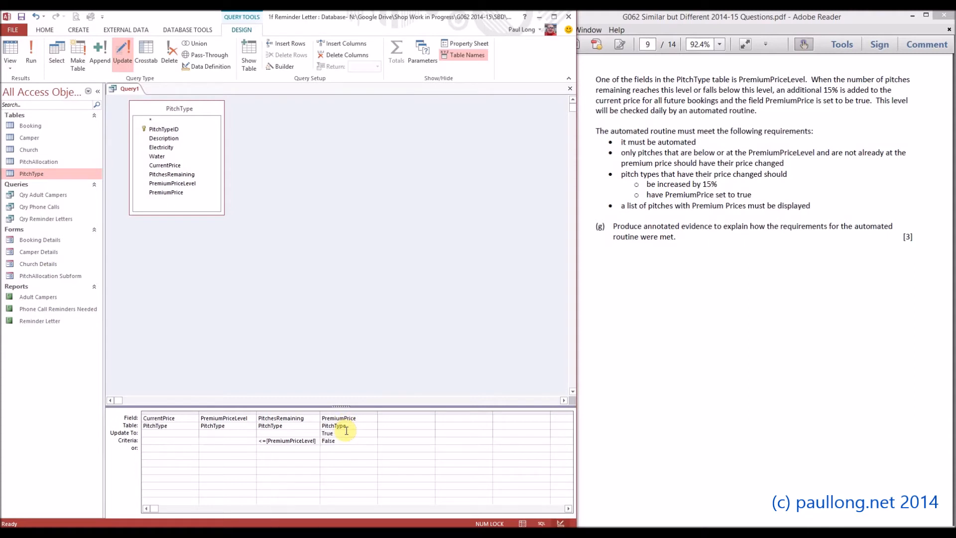
left_click(353, 450)
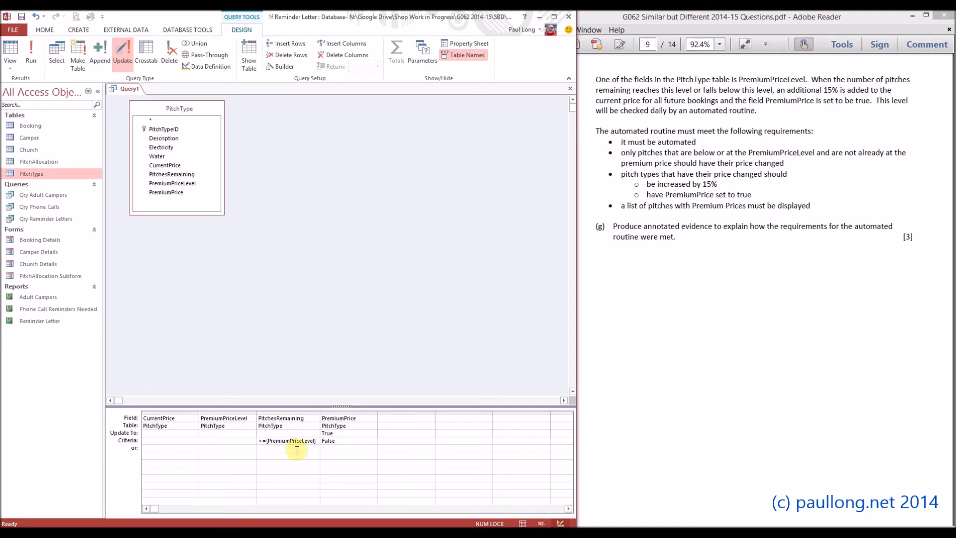
left_click(159, 434)
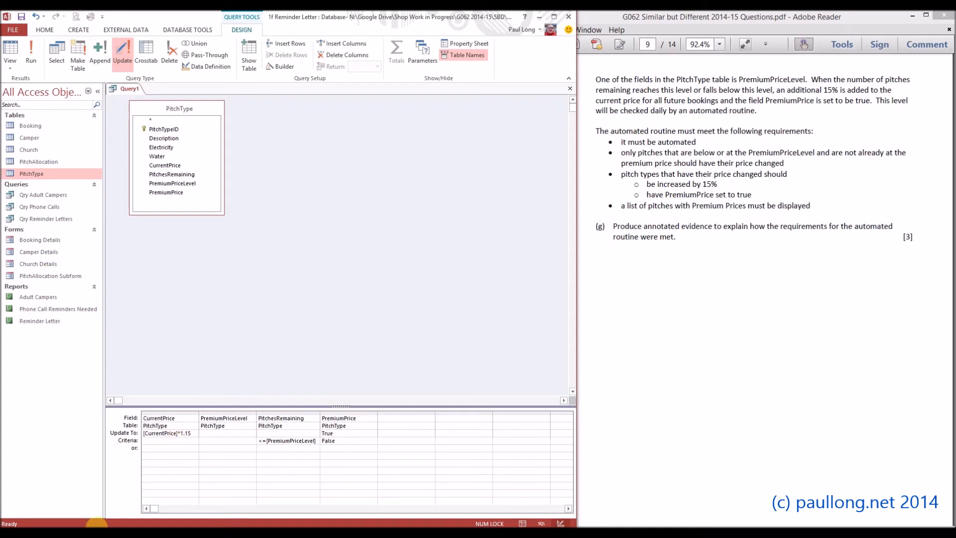
Preview the records the update query will affect, return to the design, and save the query as Qry Premium Price
left_click(3, 54)
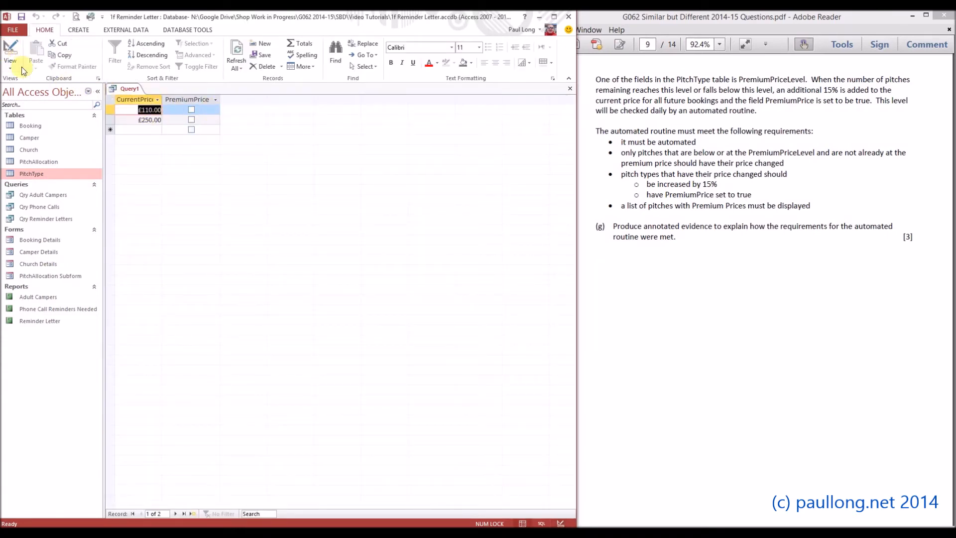
left_click(13, 51)
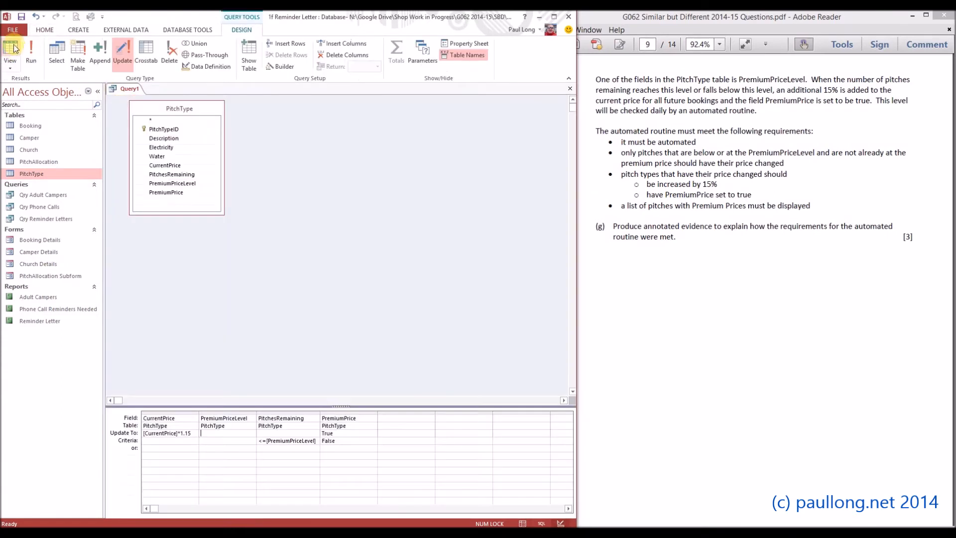
left_click(21, 16)
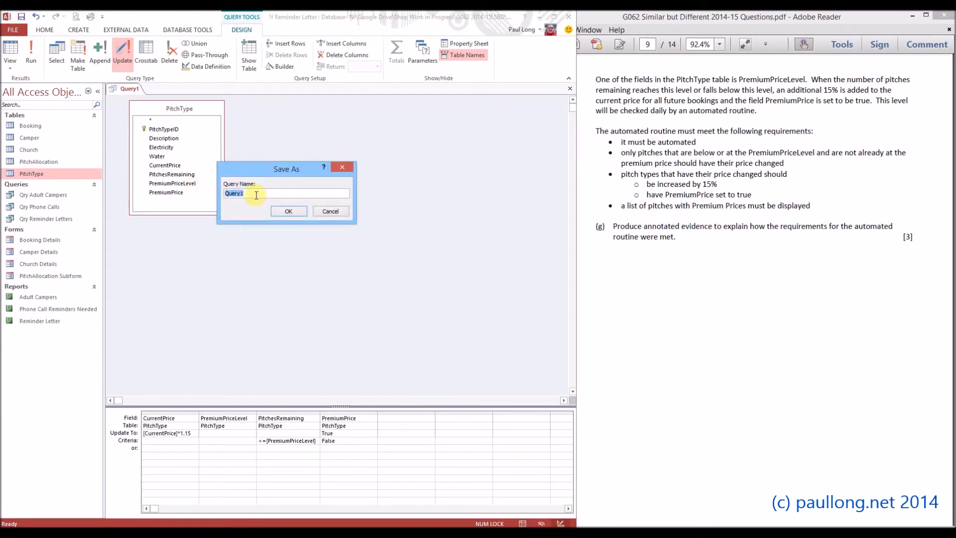
type("Qry")
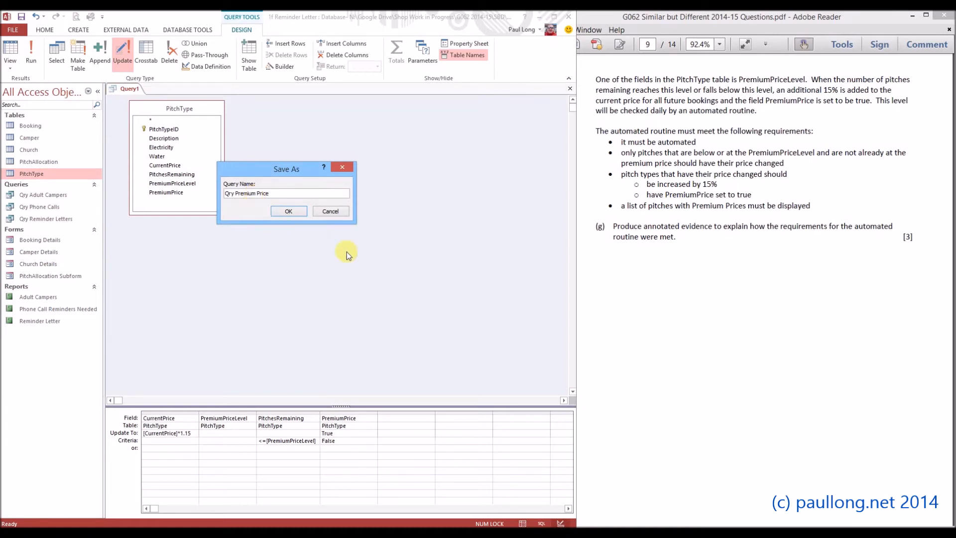
left_click(290, 211)
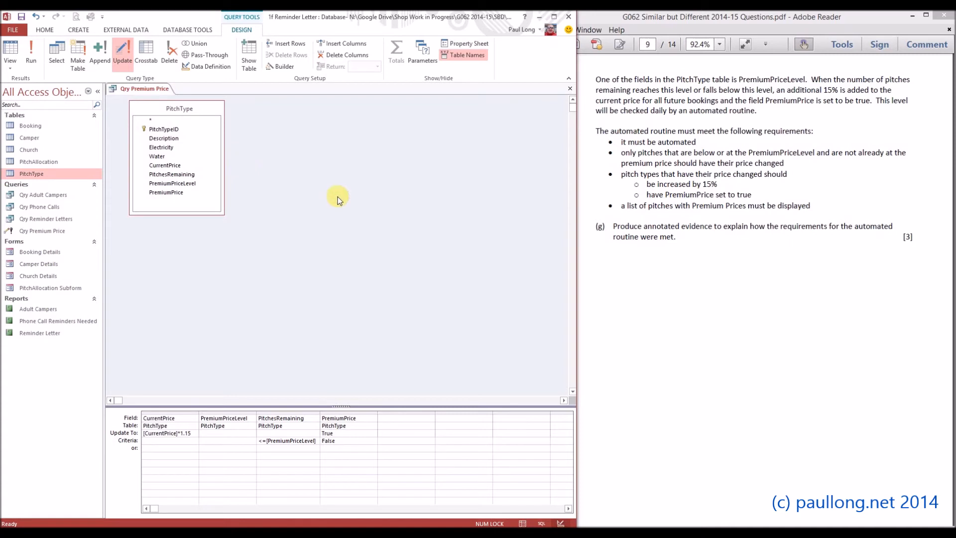
Save a copy of the database as 1g Automated Routine 2, closing all open objects, and enable its active content
left_click(16, 31)
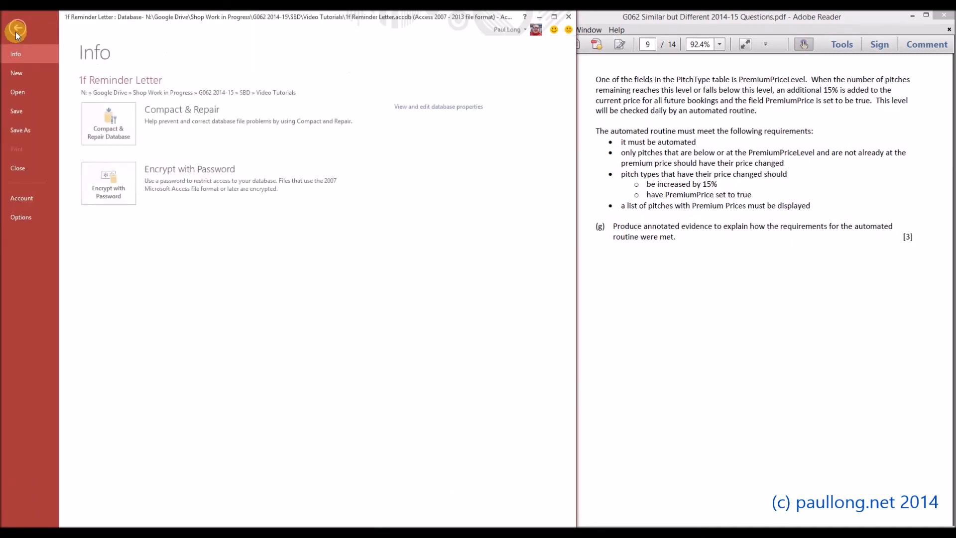
left_click(32, 133)
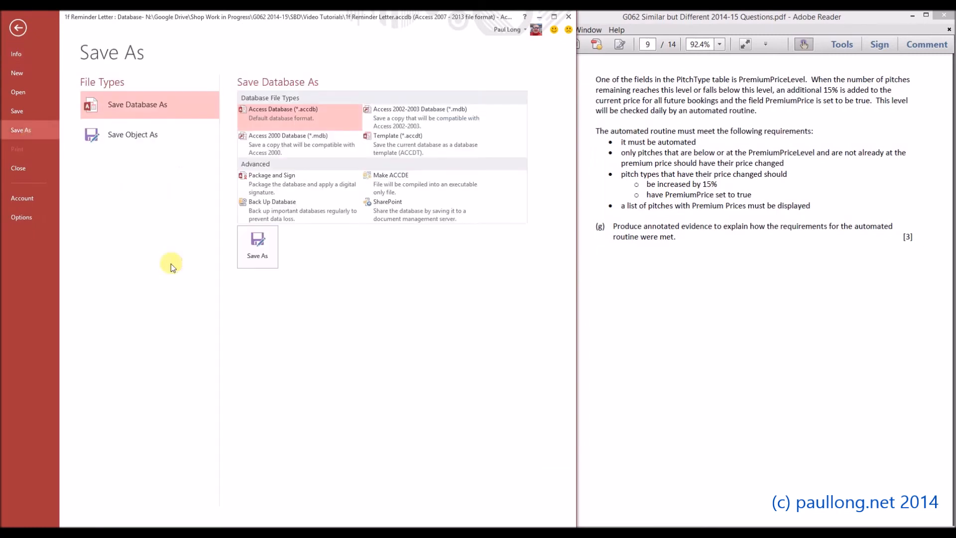
left_click(248, 248)
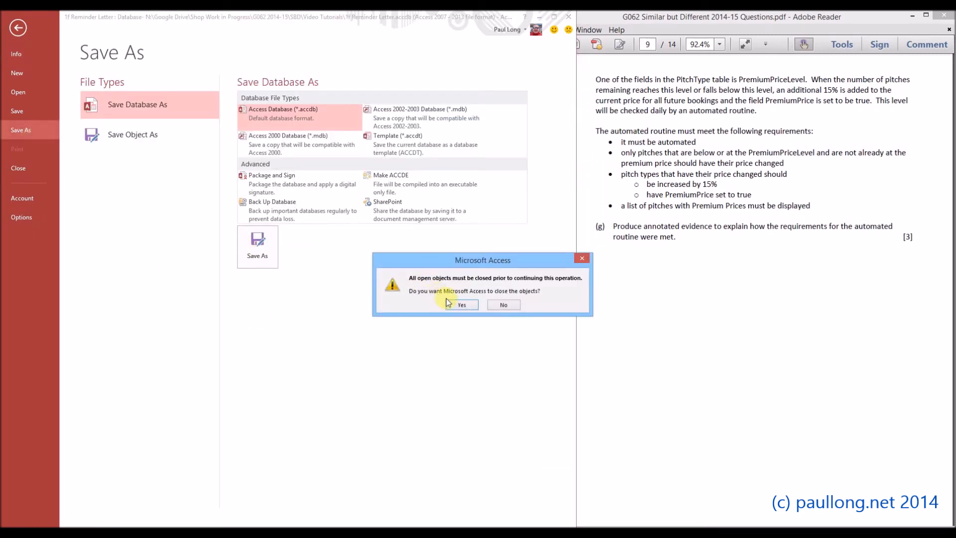
left_click(458, 305)
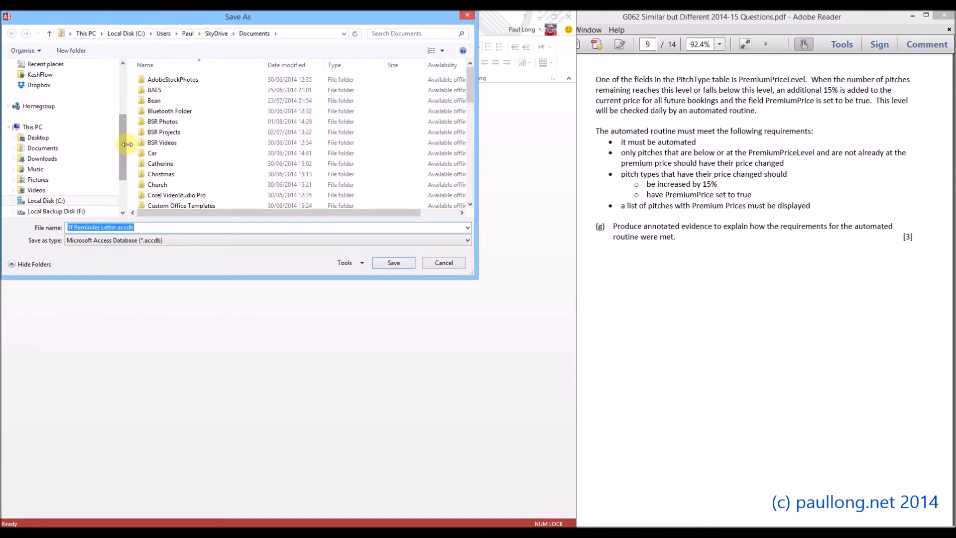
left_click_drag(128, 149, 11, 121)
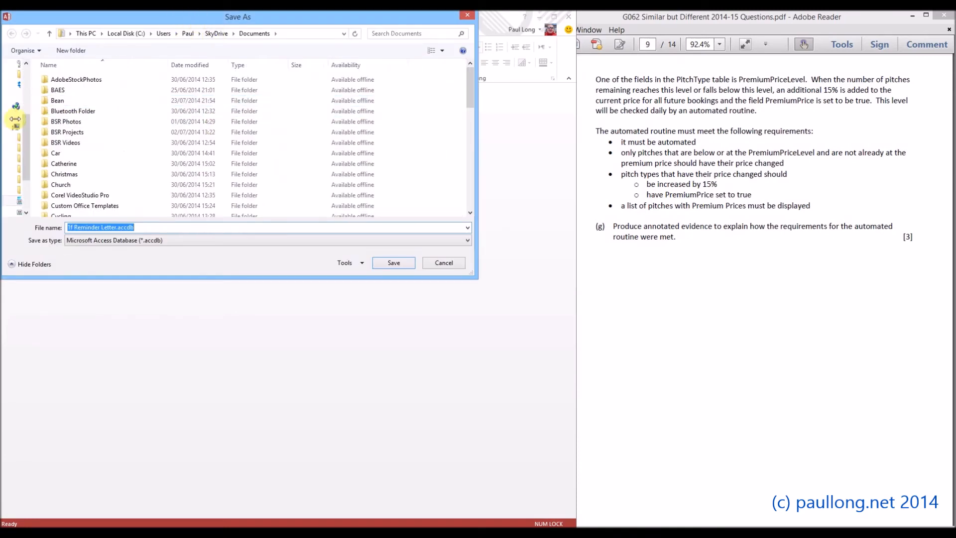
left_click(152, 229)
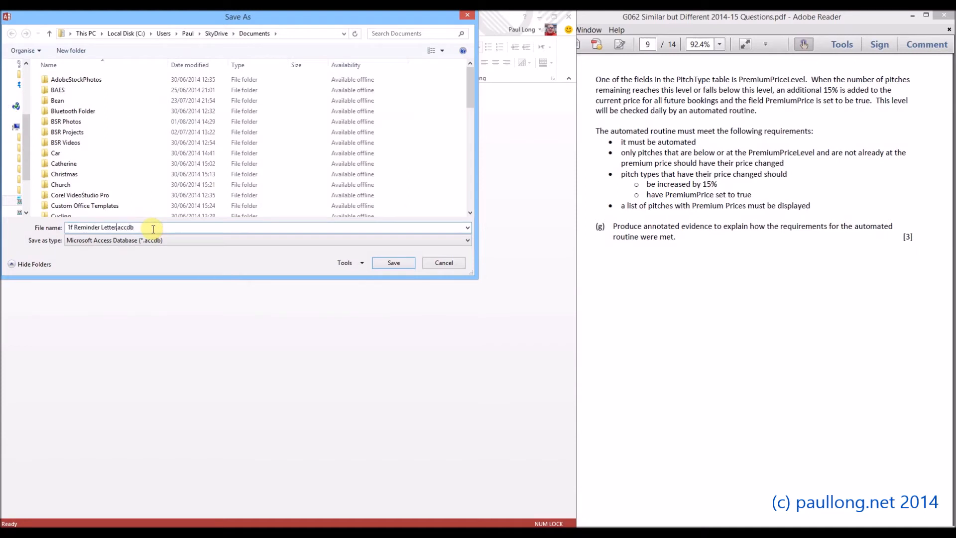
type("1")
key("ctrl+shift+Right")
key("ctrl+shift+Right")
type("1g Automated Routine 2")
key("Return")
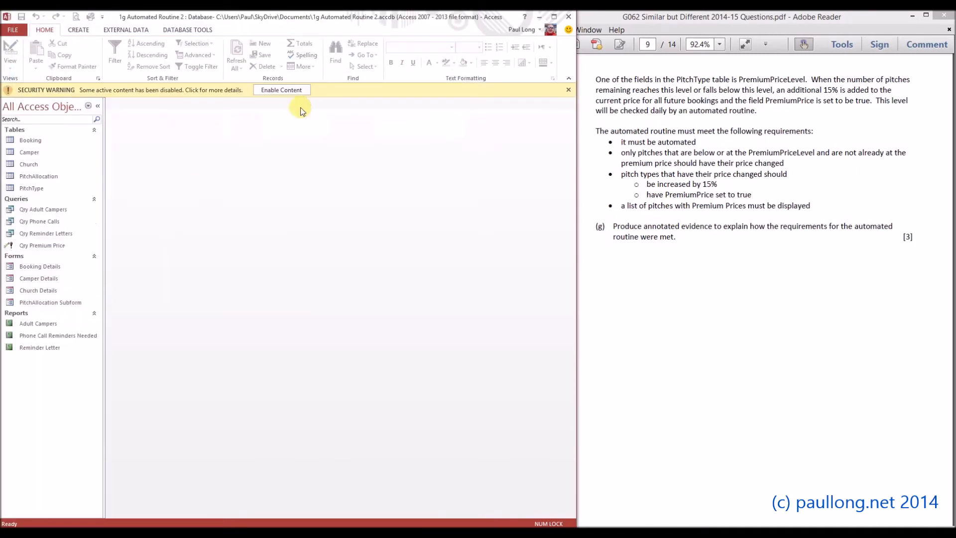
left_click(279, 90)
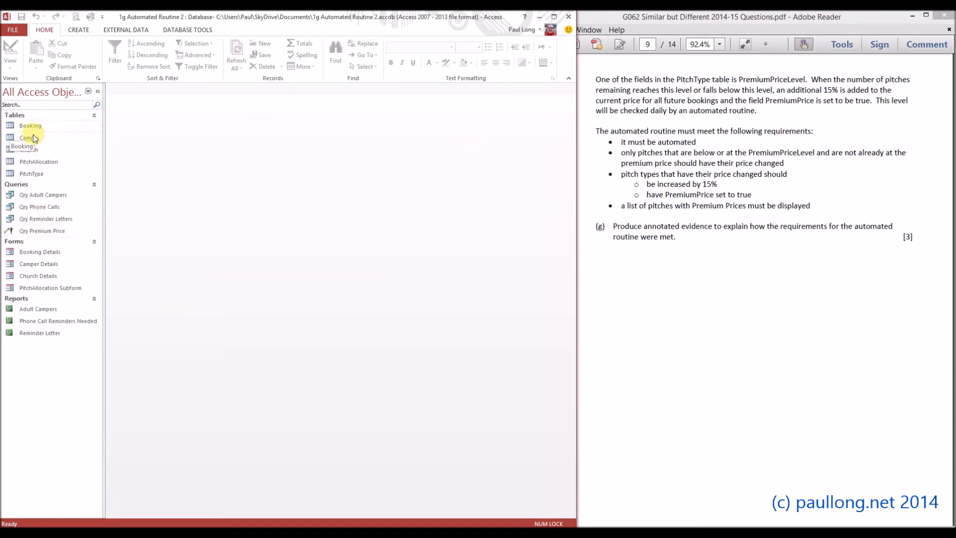
Open the PitchType table, check the CurrentPrice of Grass Super and Portacabin, and close the table
left_click(32, 174)
double_click(32, 173)
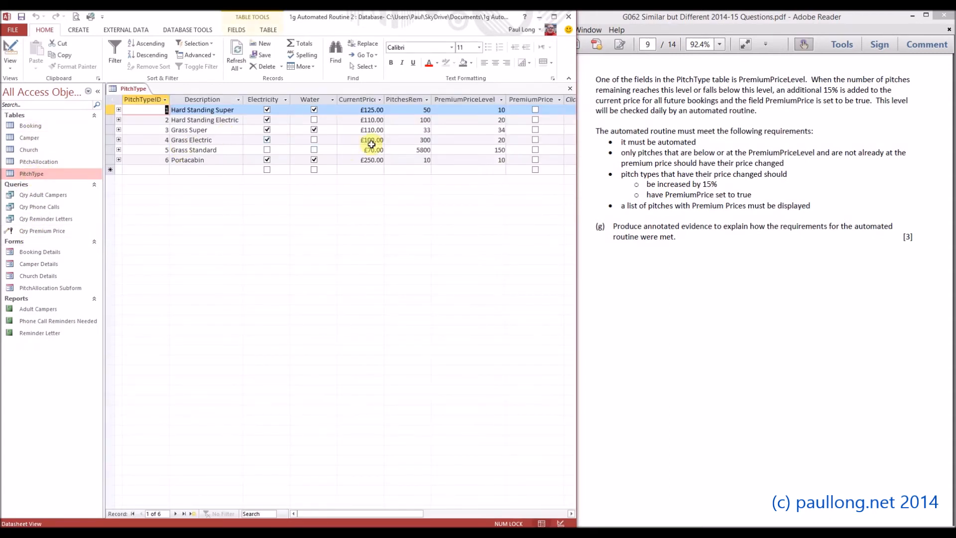
left_click_drag(360, 130, 384, 130)
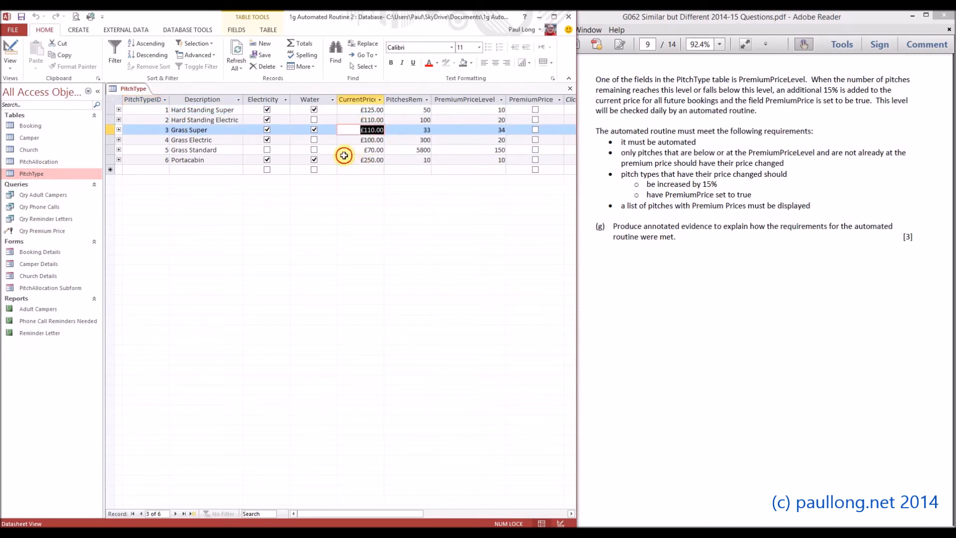
left_click_drag(344, 159, 405, 159)
right_click(131, 88)
left_click(149, 111)
Run the Qry Premium Price update query and accept the changes to the table
double_click(49, 231)
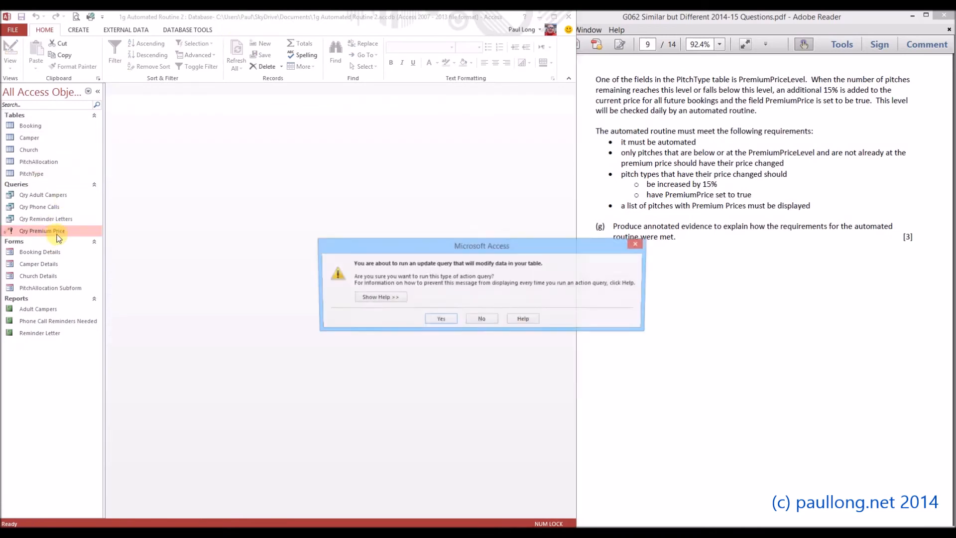
left_click_drag(432, 250, 316, 140)
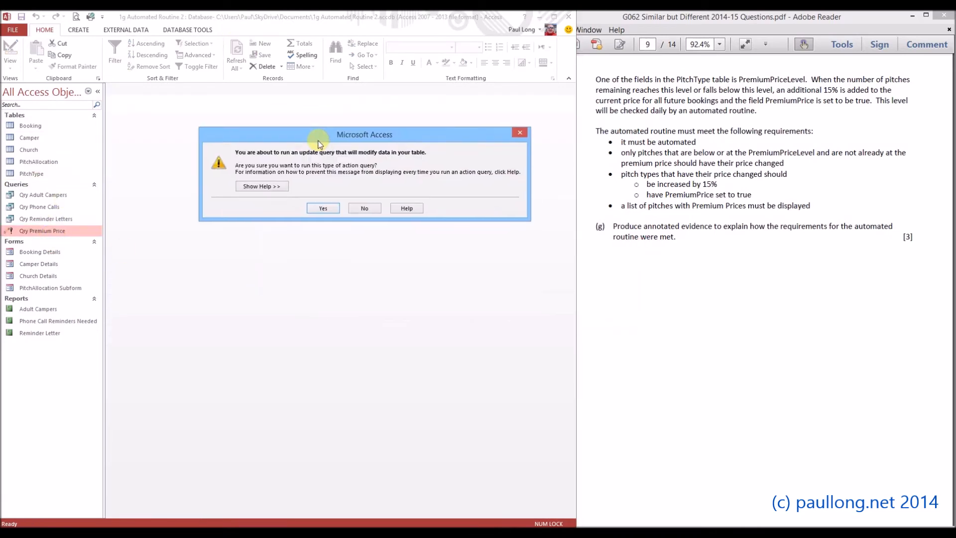
left_click(323, 209)
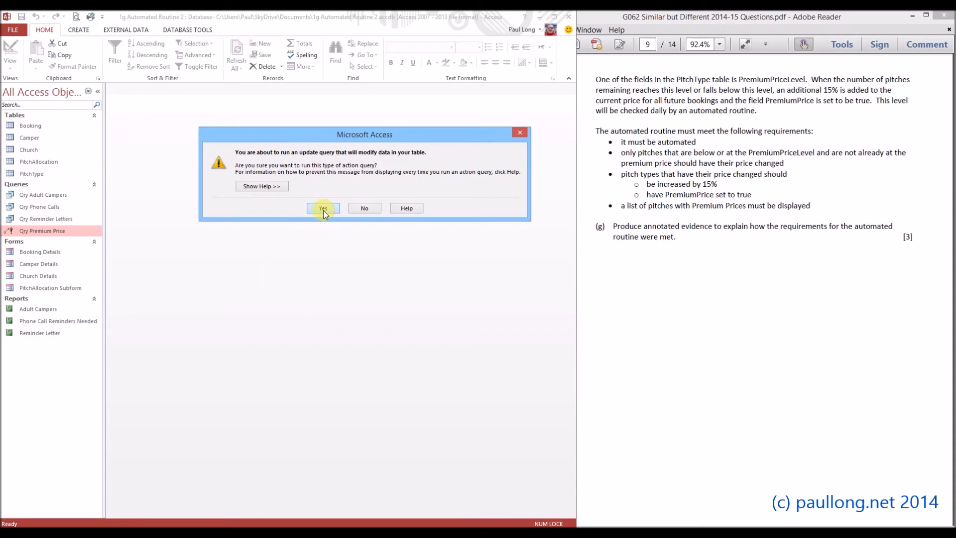
left_click(465, 308)
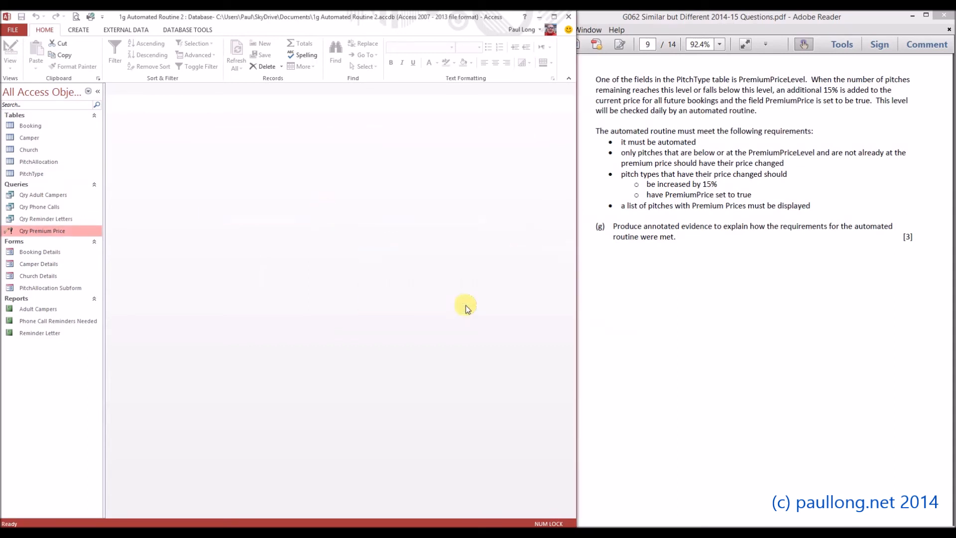
Reopen the PitchType table, compare the Portacabin and Grass Super prices after the update, and close the table
left_click(26, 175)
double_click(26, 175)
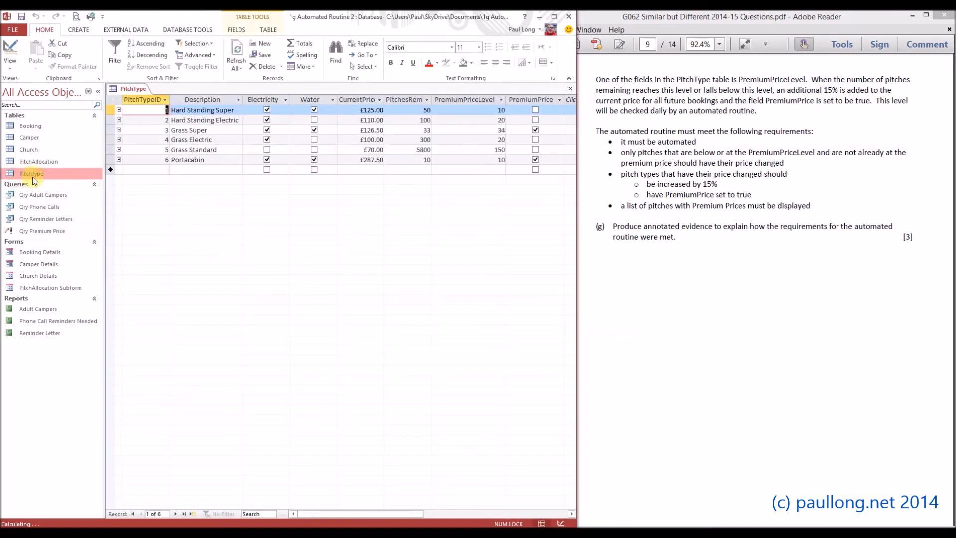
left_click(351, 158)
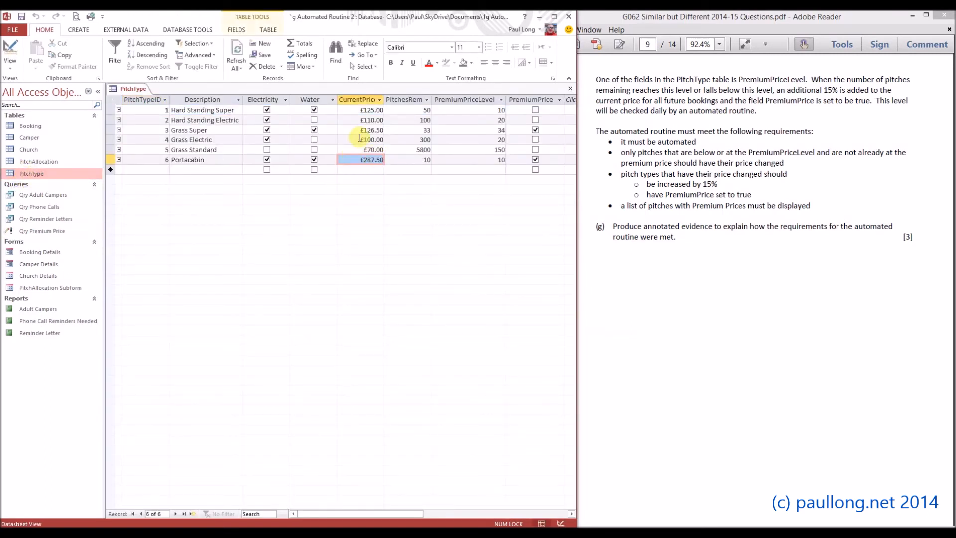
left_click_drag(358, 131, 390, 132)
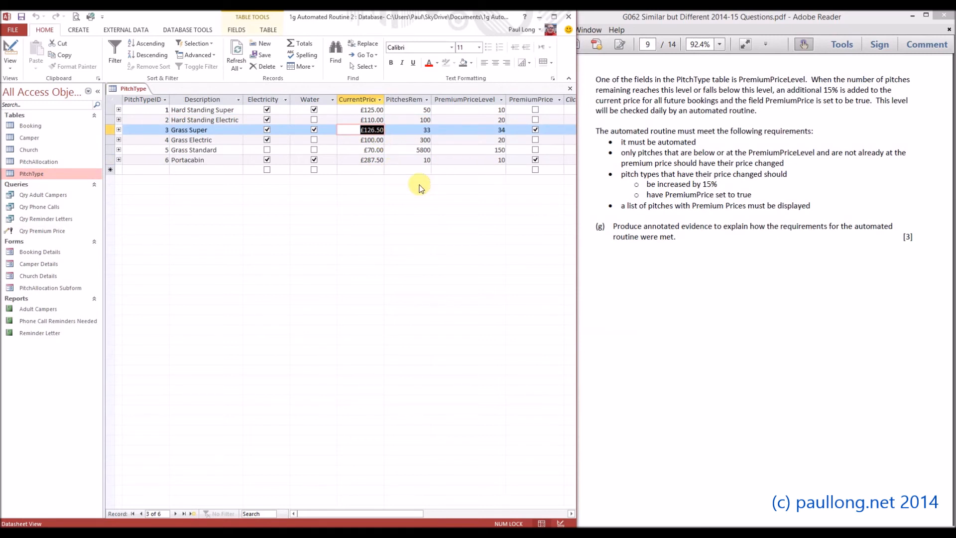
right_click(139, 91)
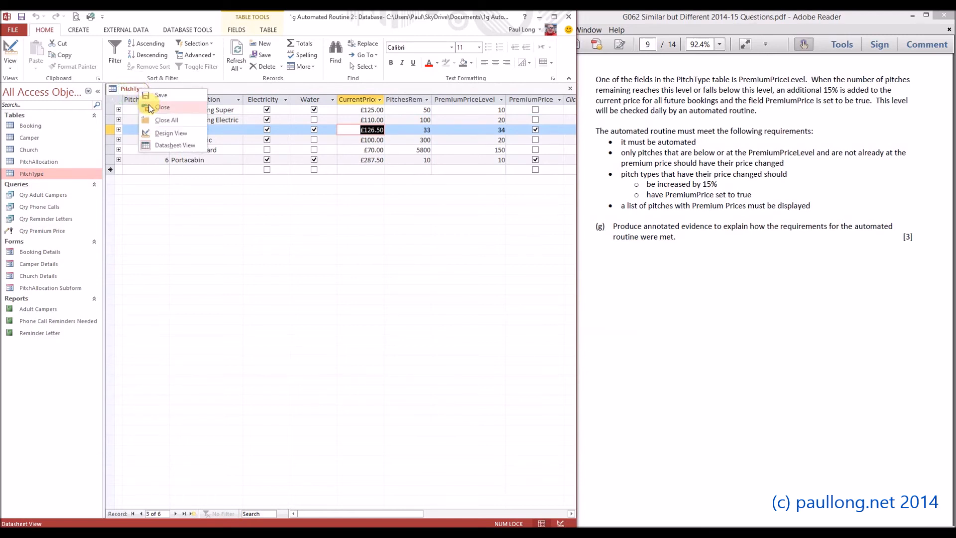
left_click(148, 106)
Run Qry Premium Price a second time to test whether already premium pitch types are updated again
double_click(49, 232)
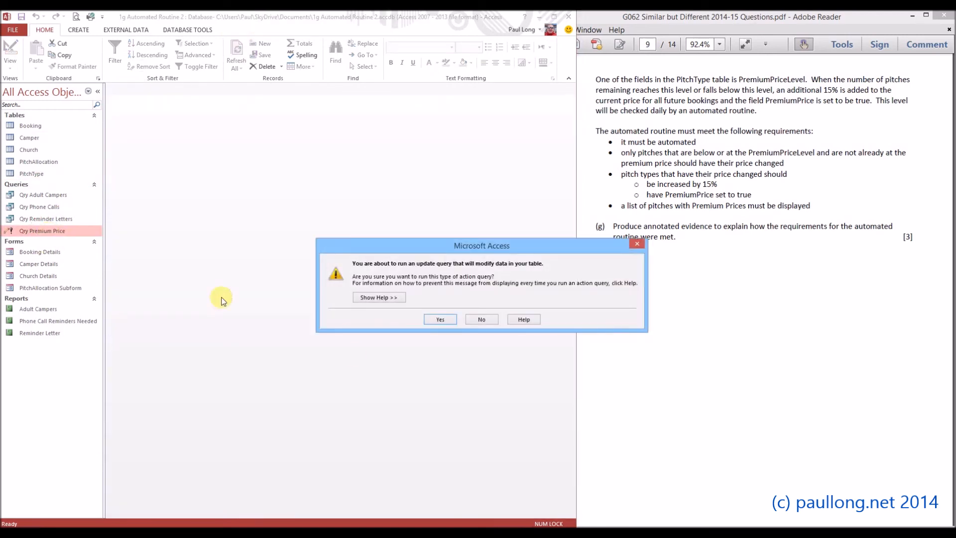
left_click(450, 319)
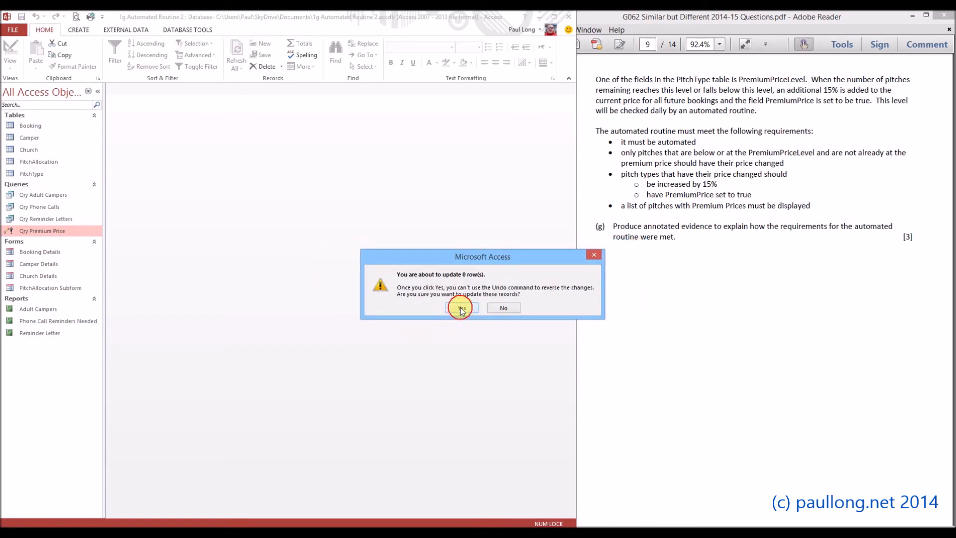
left_click(462, 309)
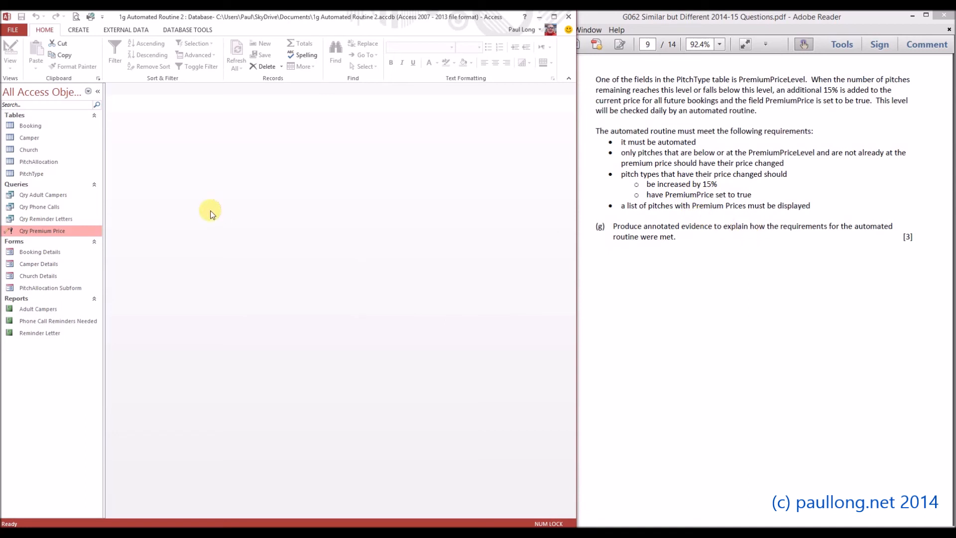
Create a new query in design view based on the PitchType table
left_click(83, 31)
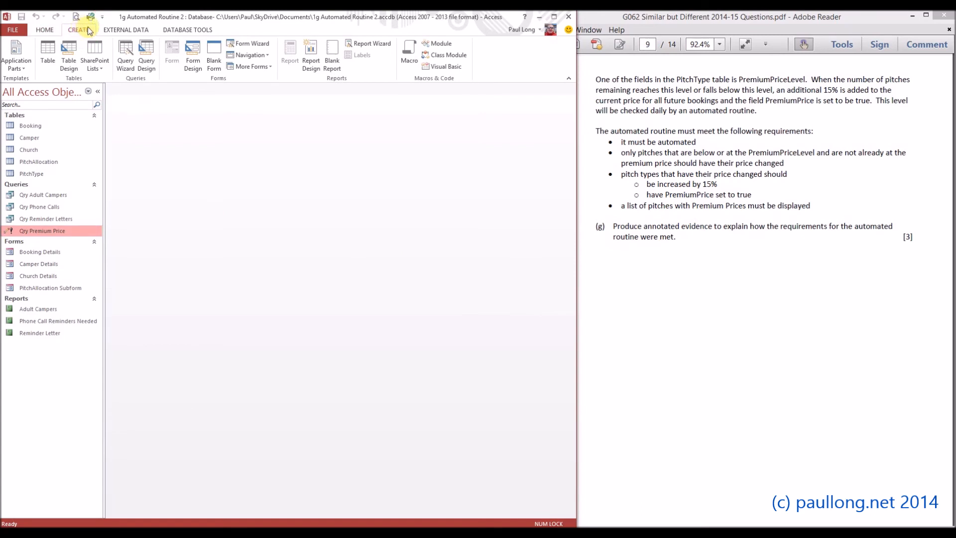
left_click(144, 67)
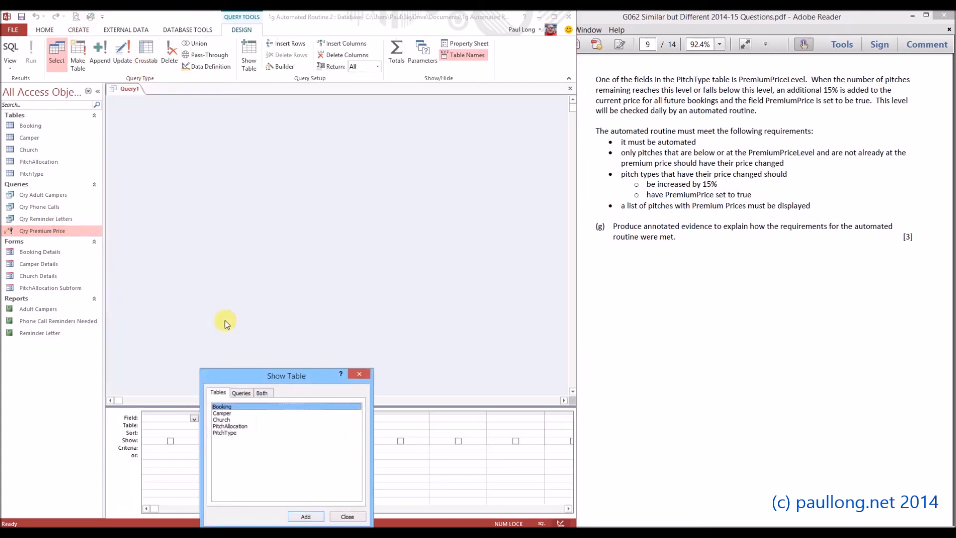
left_click(231, 433)
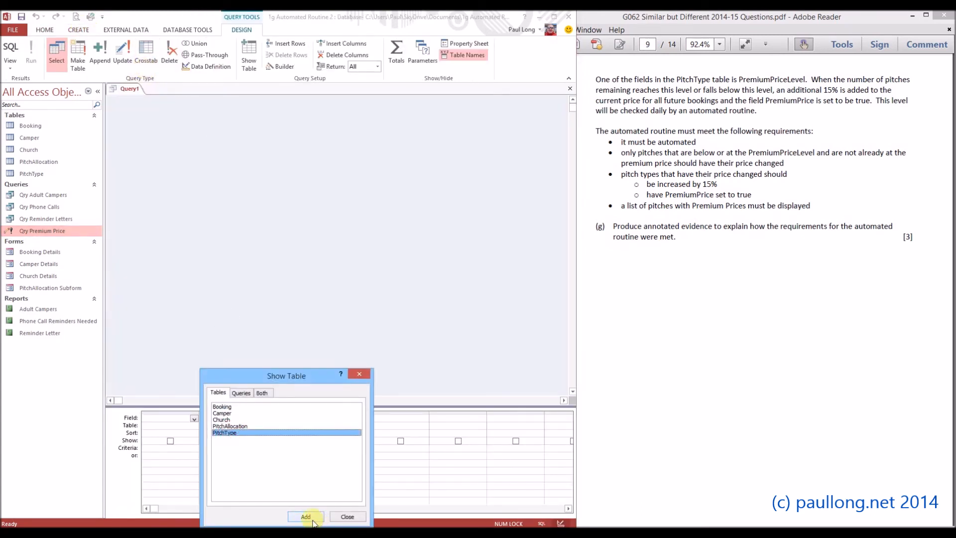
left_click(312, 520)
left_click(348, 516)
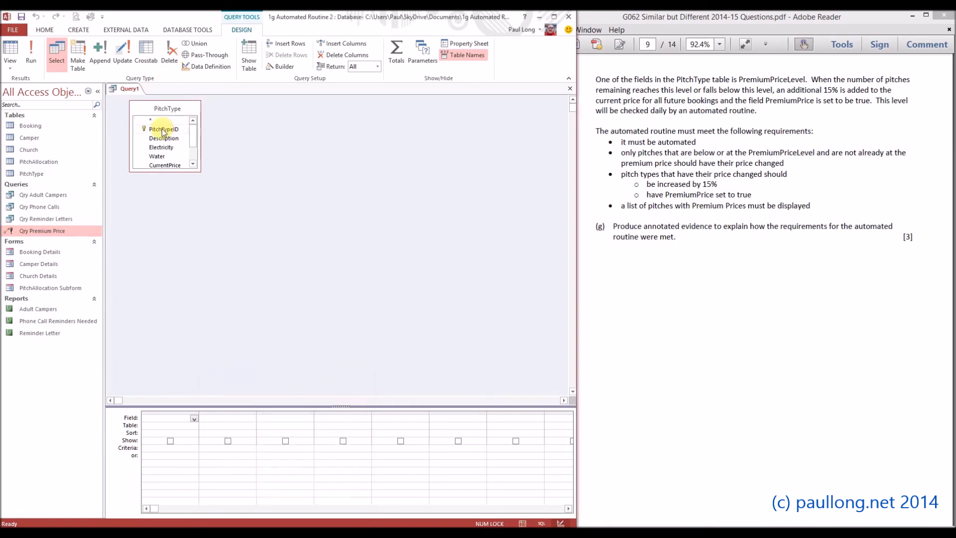
Add all PitchType fields, from PitchTypeID through PremiumPrice, to the query design grid
scroll(188, 141, "down", 1)
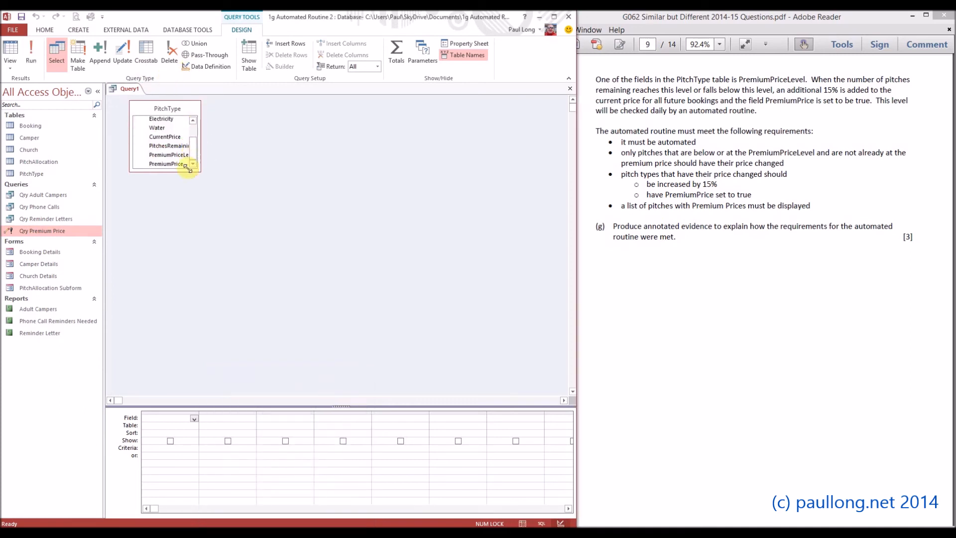
left_click(182, 164, "shift")
left_click_drag(178, 165, 160, 419)
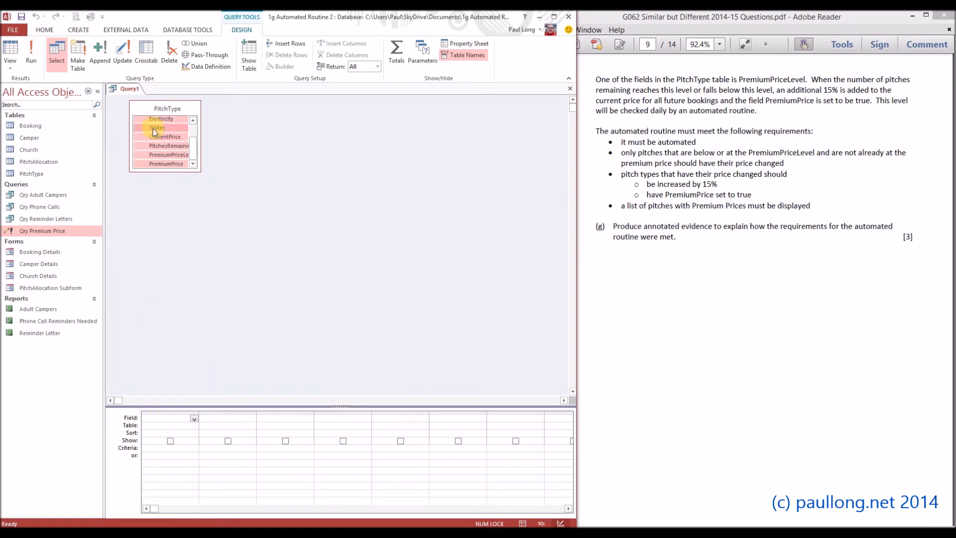
left_click_drag(154, 129, 154, 418)
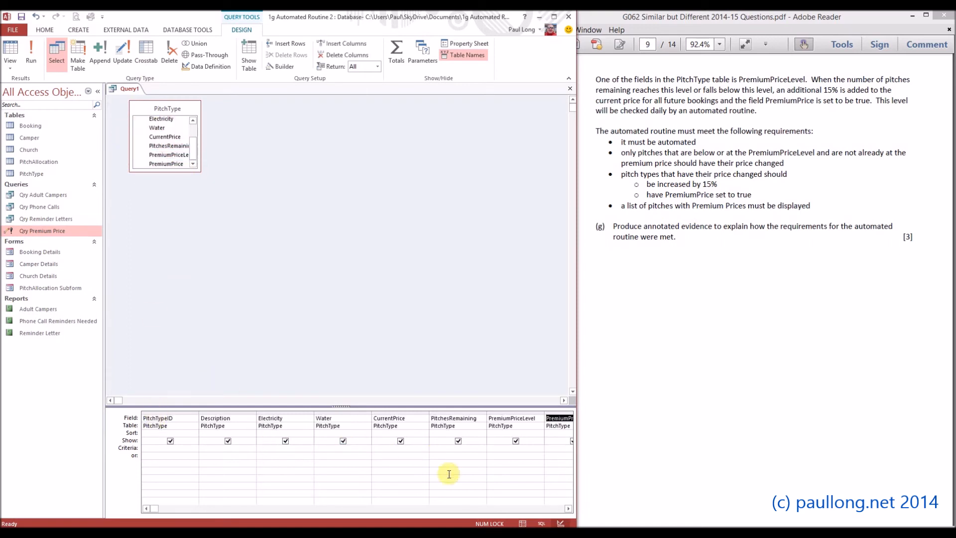
Set the PremiumPrice criterion to True, check the resulting records in datasheet view, and return to the query design
left_click(568, 509)
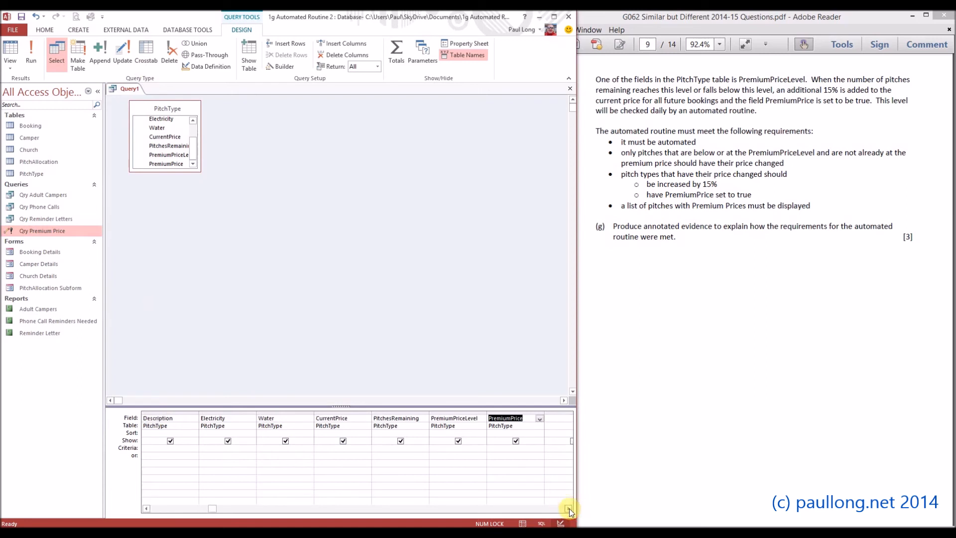
left_click(495, 449)
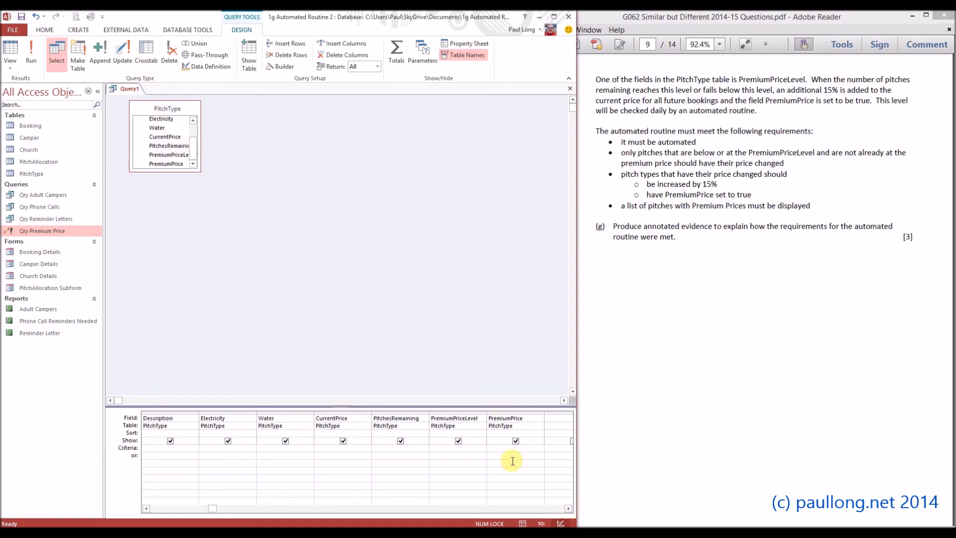
key("Tab")
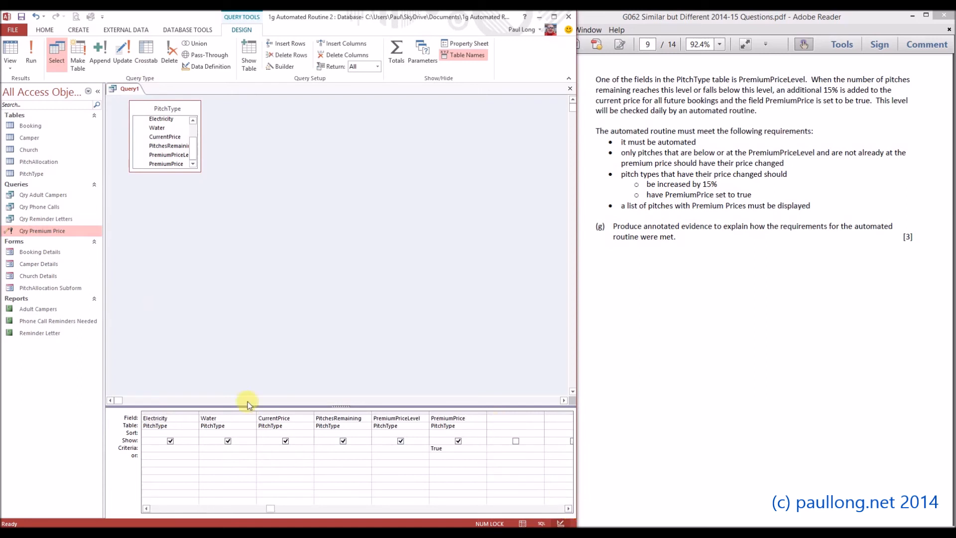
left_click(12, 52)
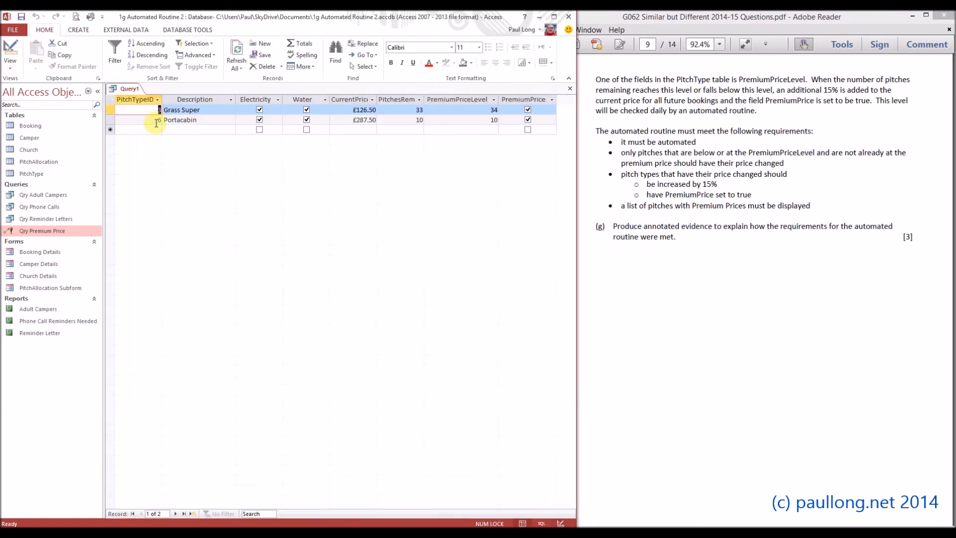
left_click(10, 51)
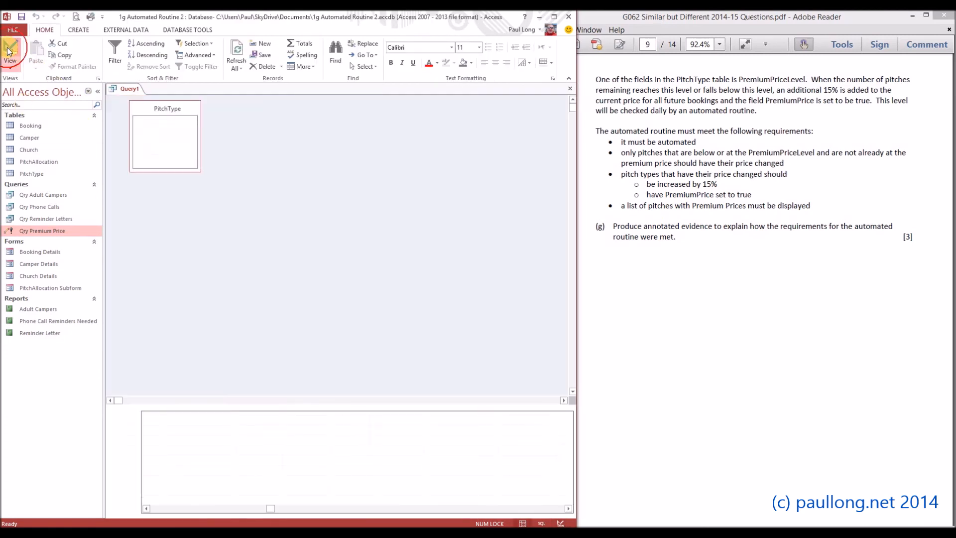
Save the query as Qry Premium Price Pitches and close it
left_click(23, 18)
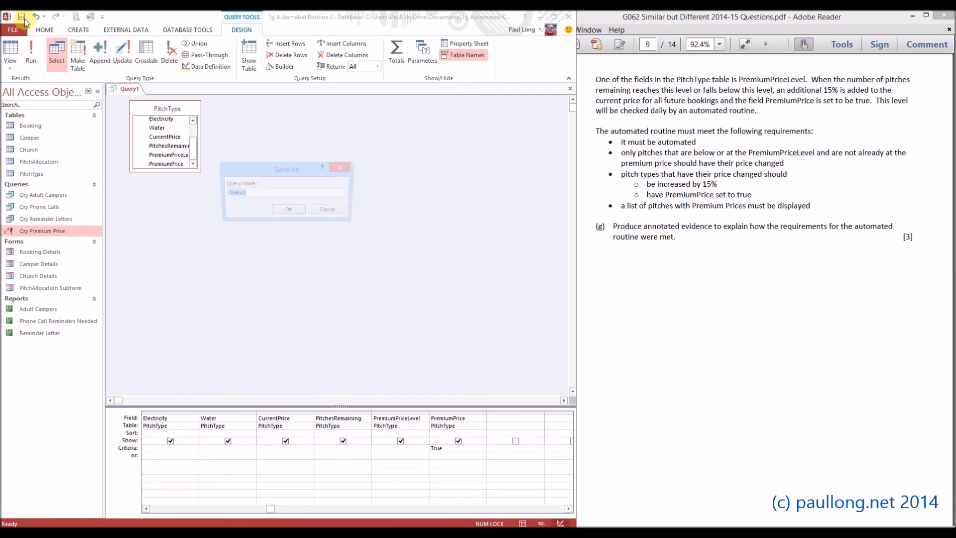
type("Qry Premium Price")
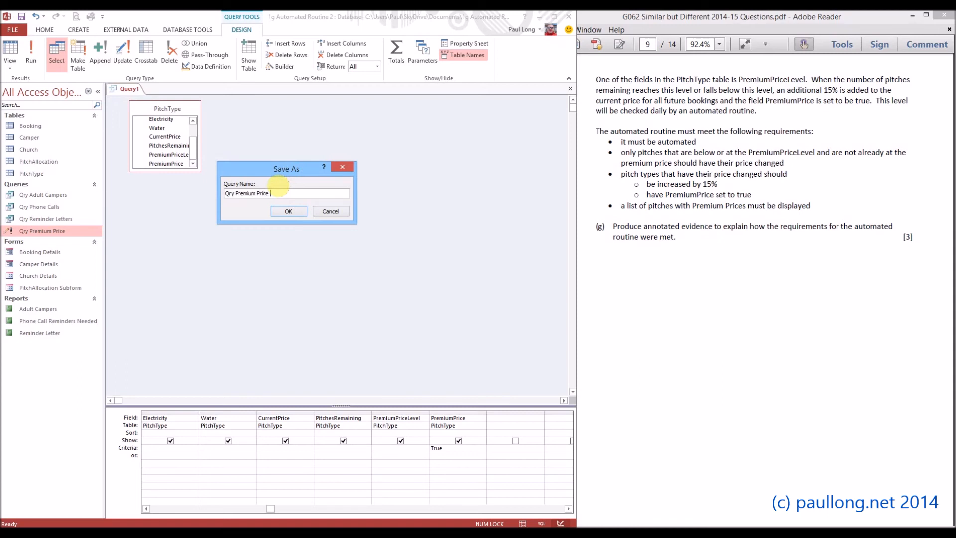
type("Pitches")
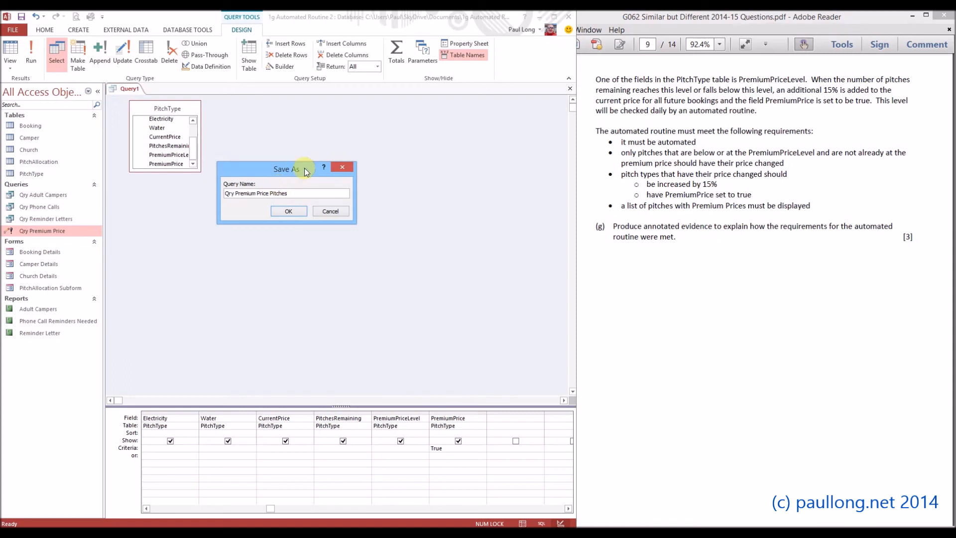
left_click(292, 212)
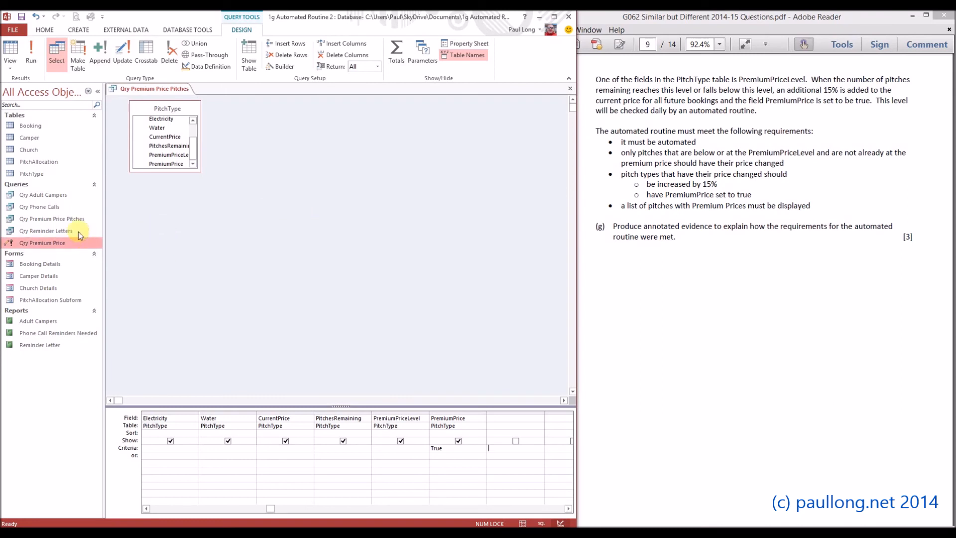
right_click(172, 105)
left_click(183, 109)
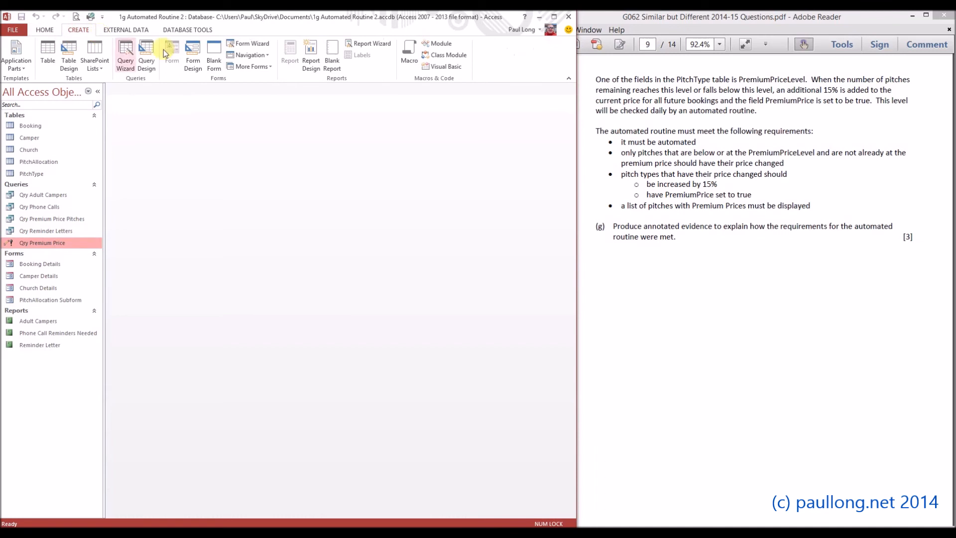
Start a new report with the Report Wizard, including all fields from Qry Premium Price Pitches
left_click(377, 44)
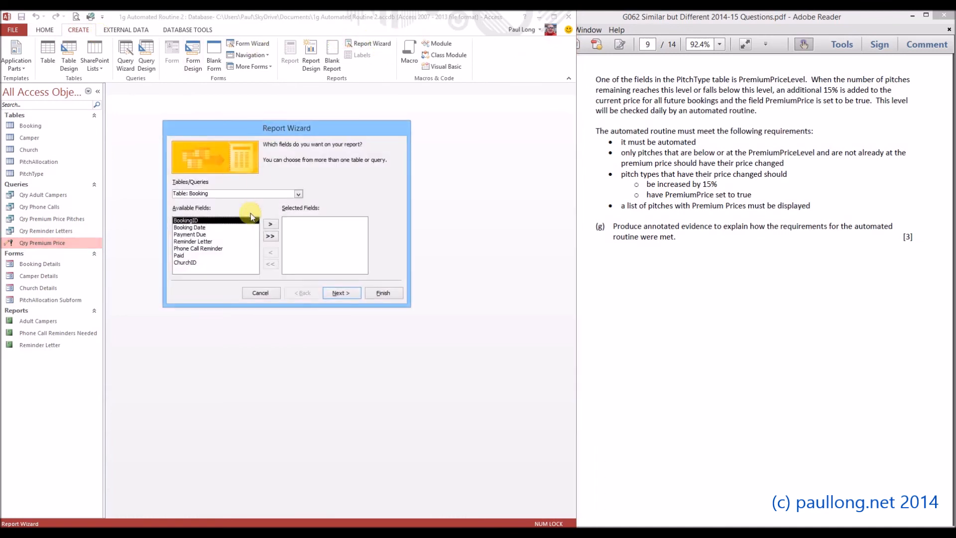
left_click(299, 194)
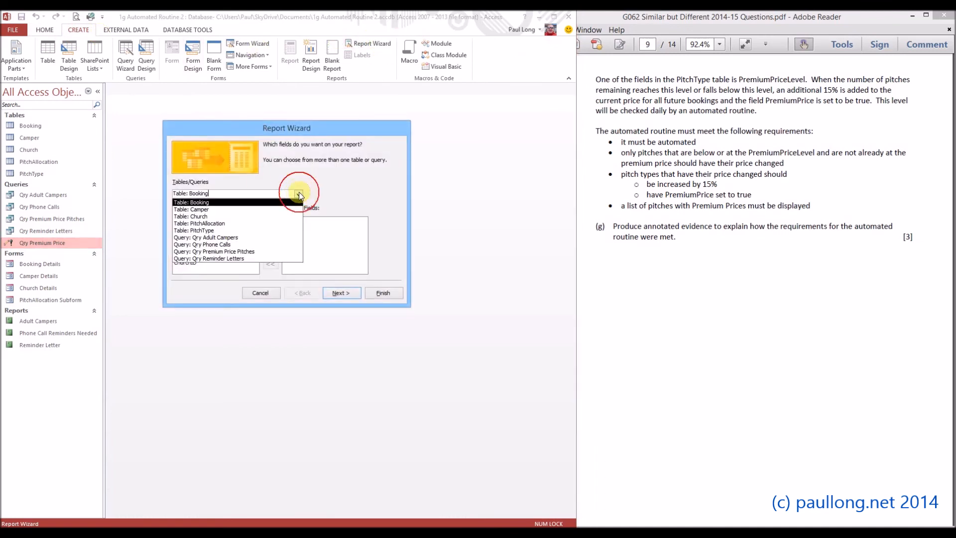
left_click(240, 251)
left_click(272, 238)
left_click(337, 294)
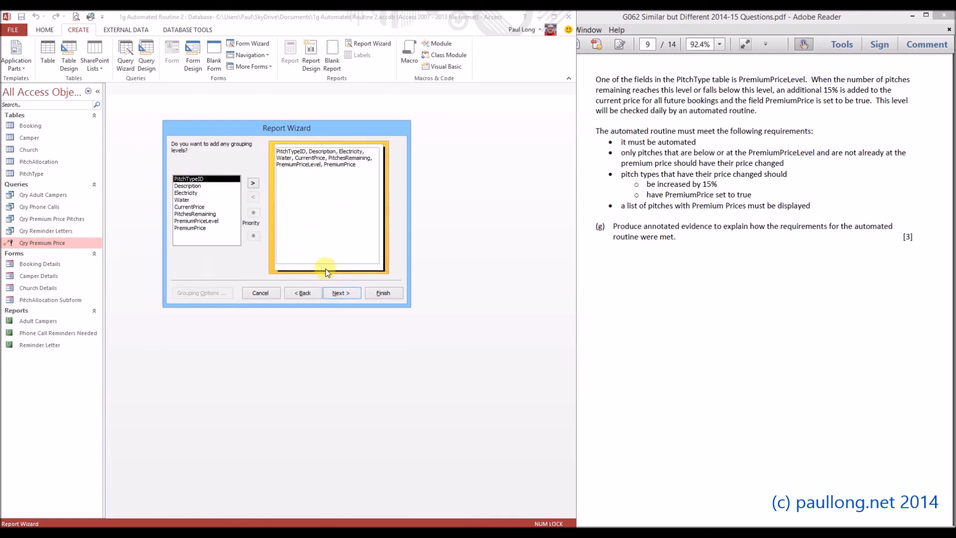
Skip grouping and sorting for the report, keeping the tabular layout and setting the orientation to landscape
left_click(338, 293)
left_click(341, 297)
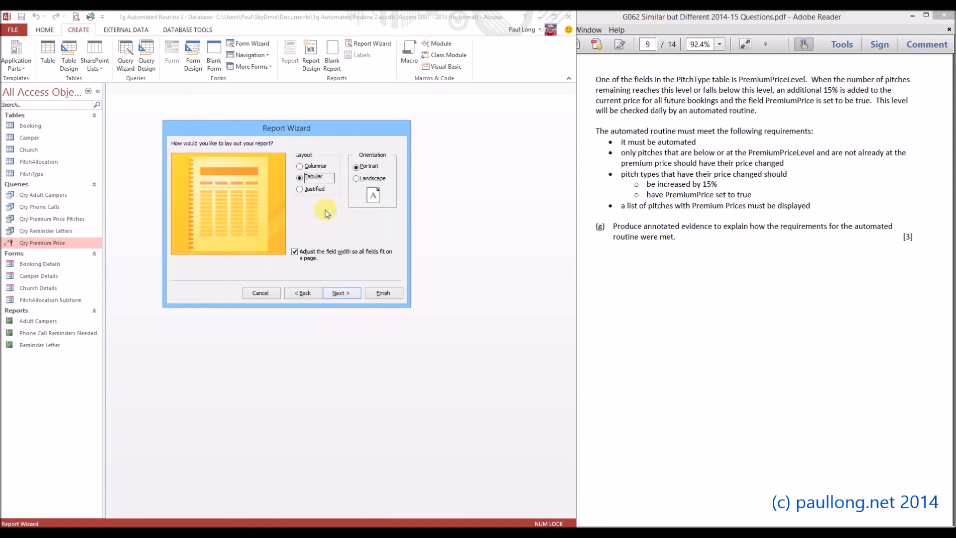
left_click(368, 178)
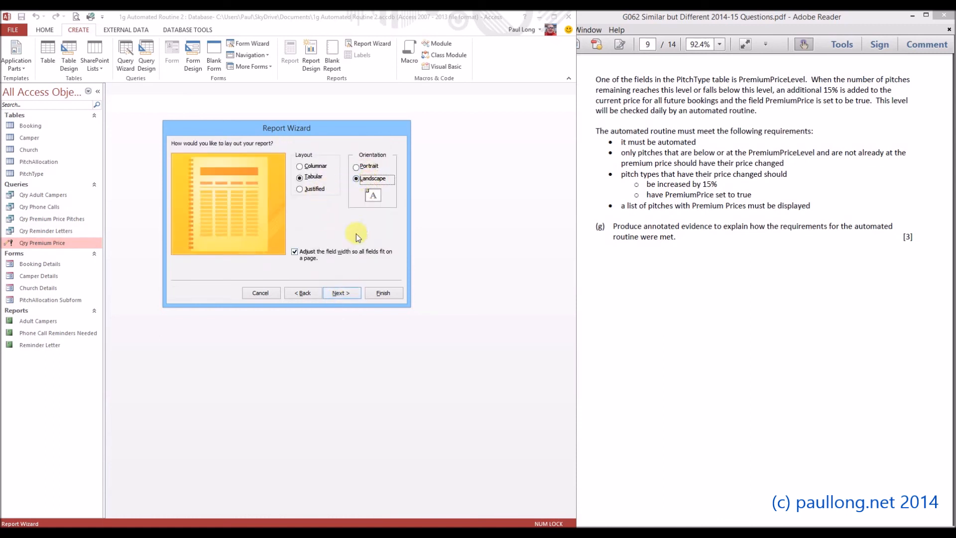
left_click(341, 294)
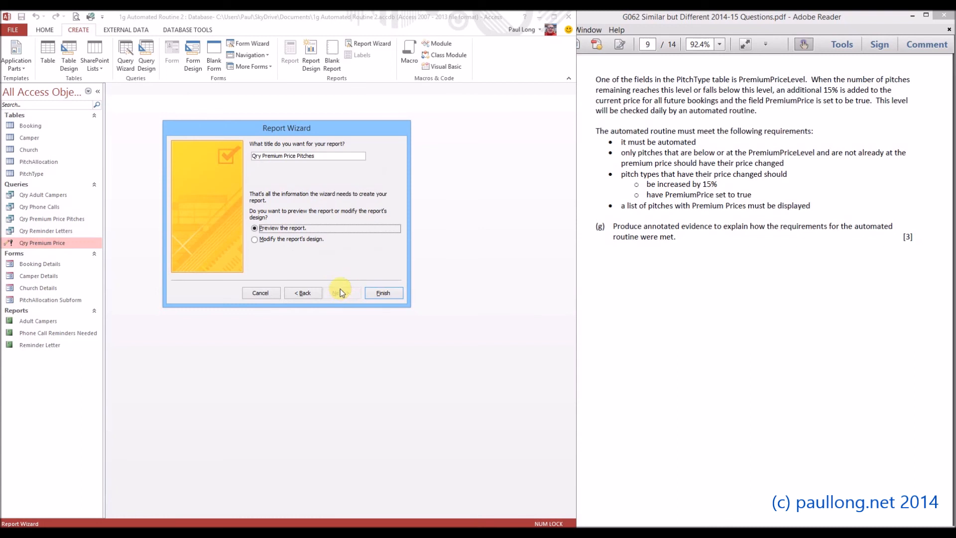
Change the report title to Premium Price Pitches by removing the Qry prefix
left_click(263, 155)
key("BackSpace")
key("BackSpace")
key("BackSpace")
key("BackSpace")
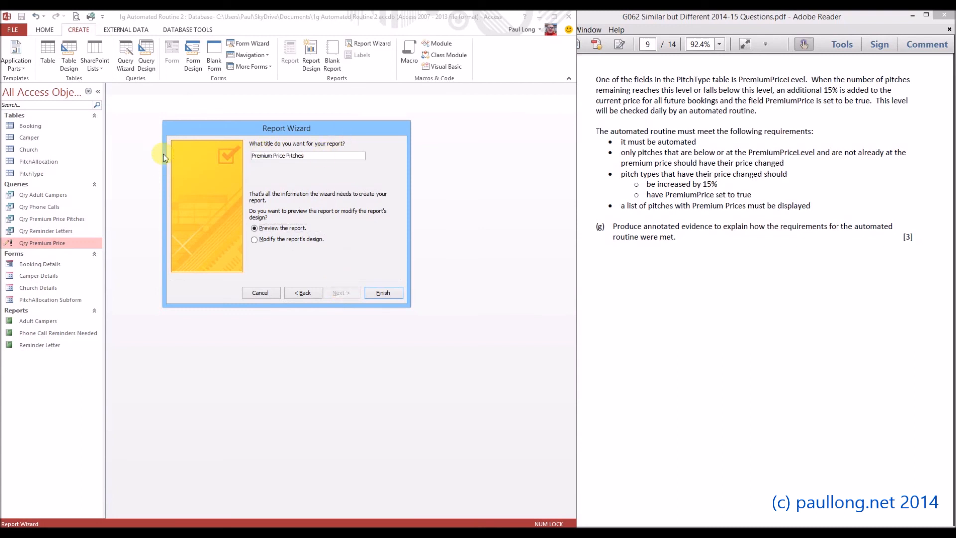
Generate the report, widen the Access window to check the full page preview, and close the preview
left_click(382, 293)
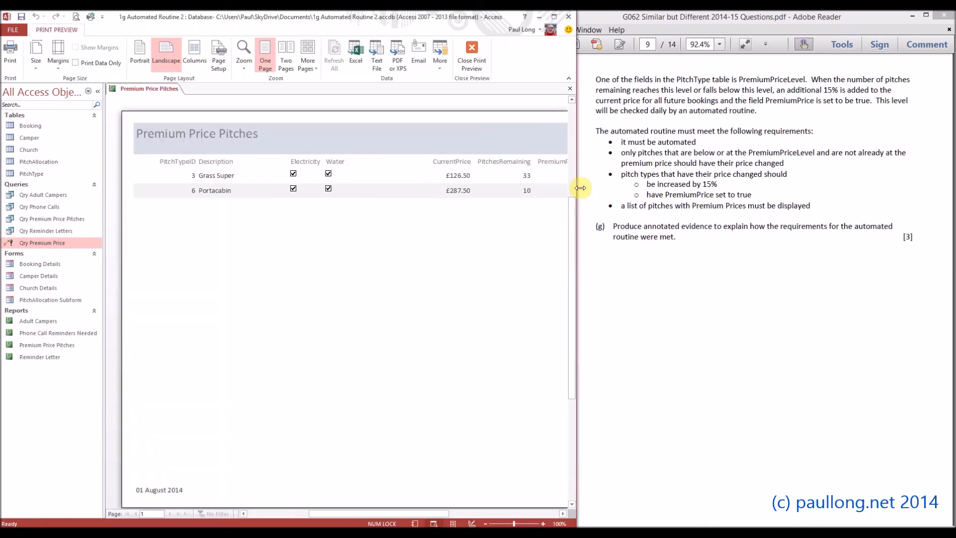
left_click_drag(576, 197, 834, 198)
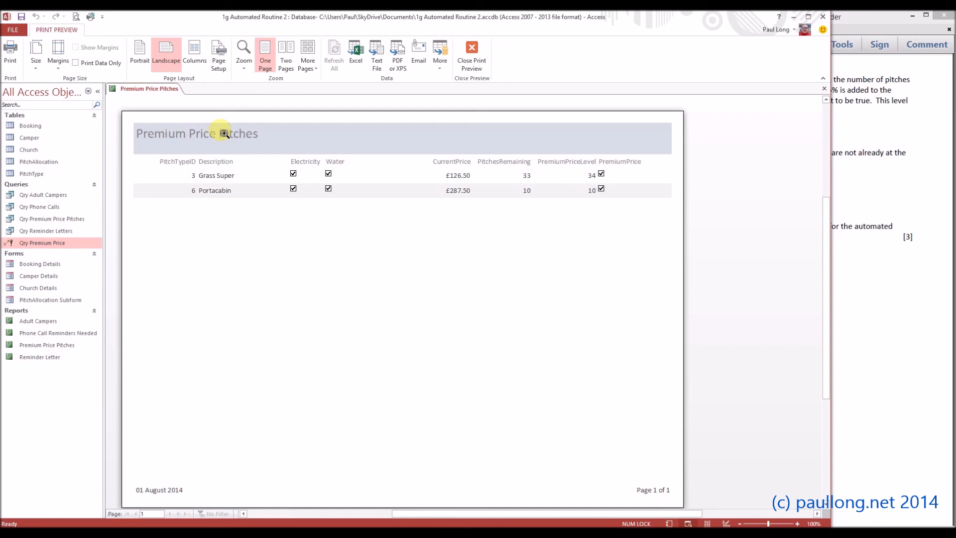
left_click(474, 54)
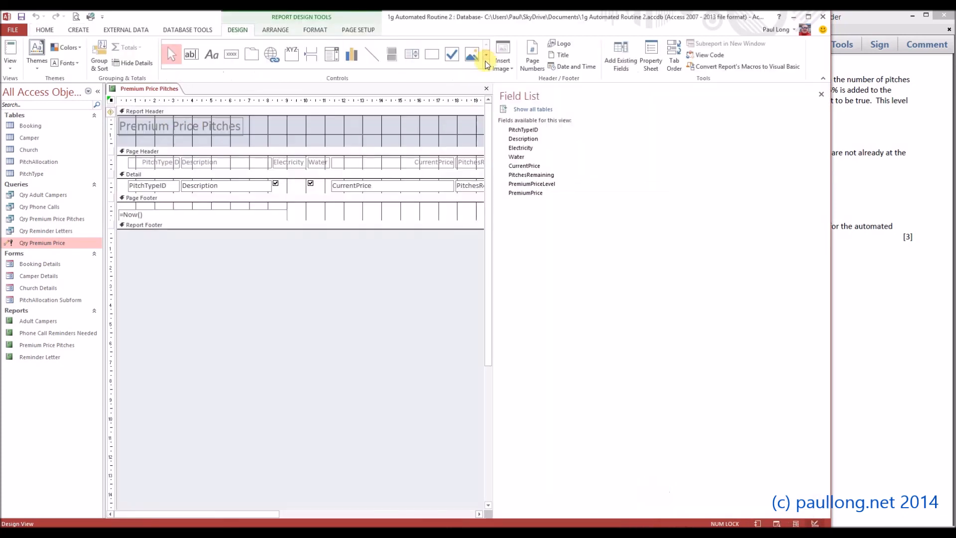